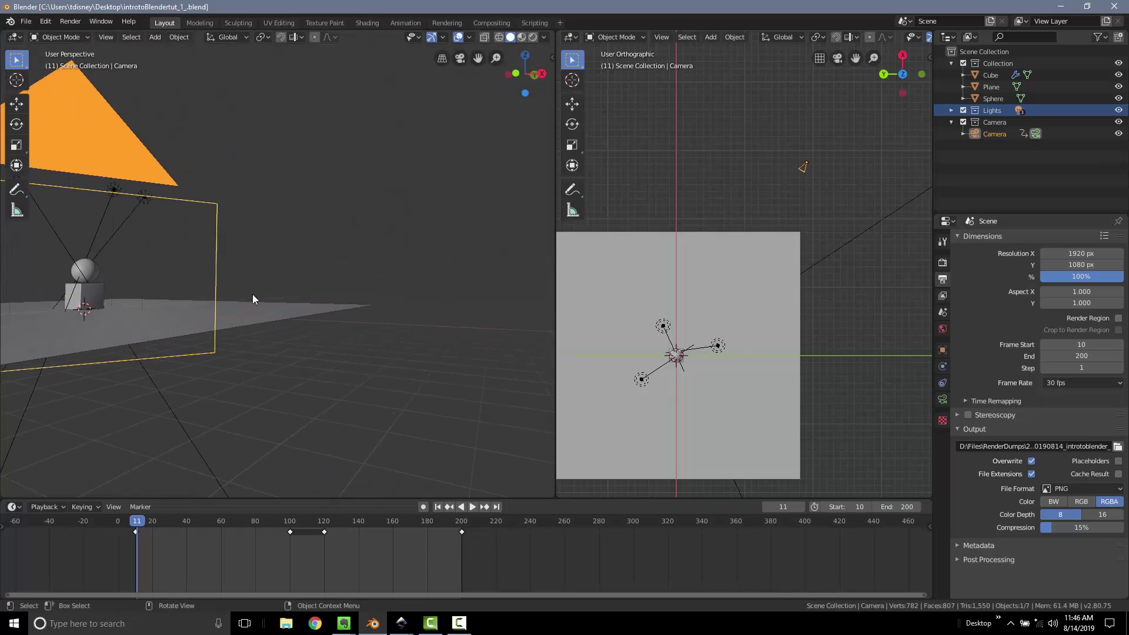
Select the cube, frame it in the perspective viewport and enter Edit Mode.
{"action": "right_click", "coordinate": [94, 296]}
{"action": "left_click", "coordinate": [76, 291]}
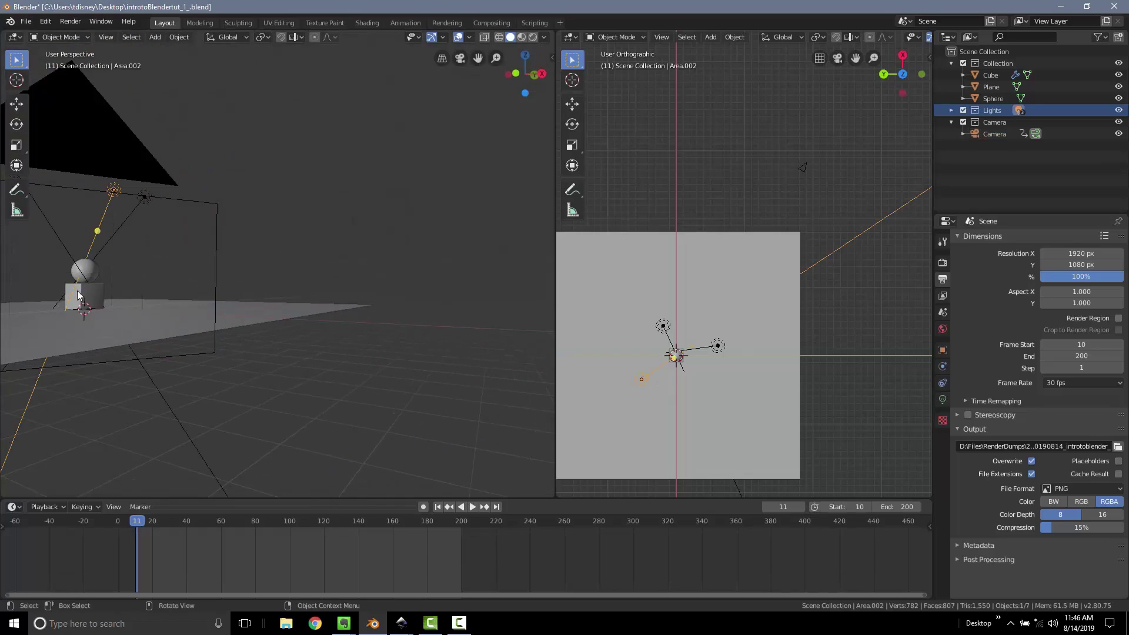
{"action": "left_click", "coordinate": [82, 297]}
{"action": "key", "text": "KP_Decimal"}
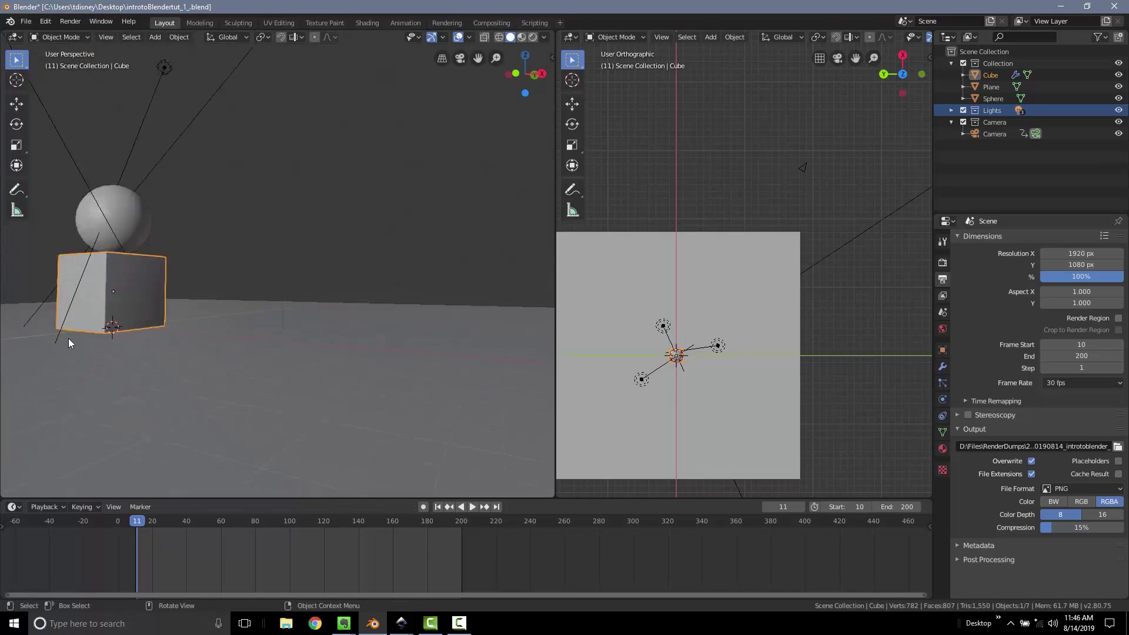
{"action": "middle_click_drag", "start_coordinate": [385, 263], "coordinate": [231, 281]}
{"action": "scroll", "coordinate": [281, 277], "scroll_direction": "down", "scroll_amount": 4}
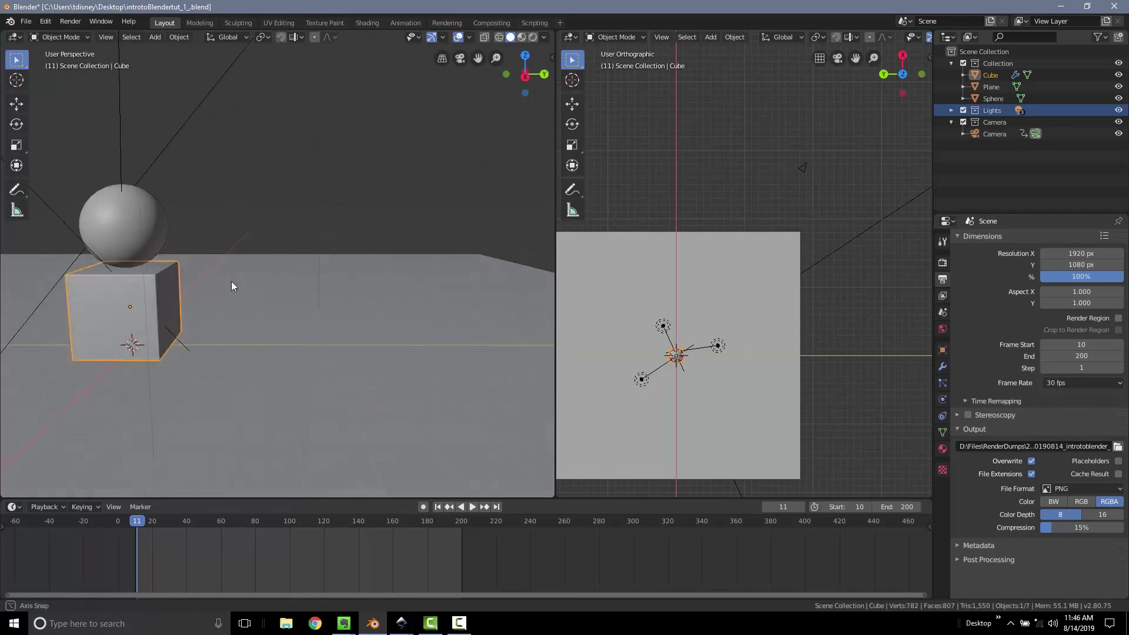
{"action": "middle_click_drag", "start_coordinate": [97, 300], "coordinate": [235, 300], "text": "shift"}
{"action": "middle_click_drag", "start_coordinate": [297, 263], "coordinate": [306, 321]}
{"action": "key", "text": "Tab"}
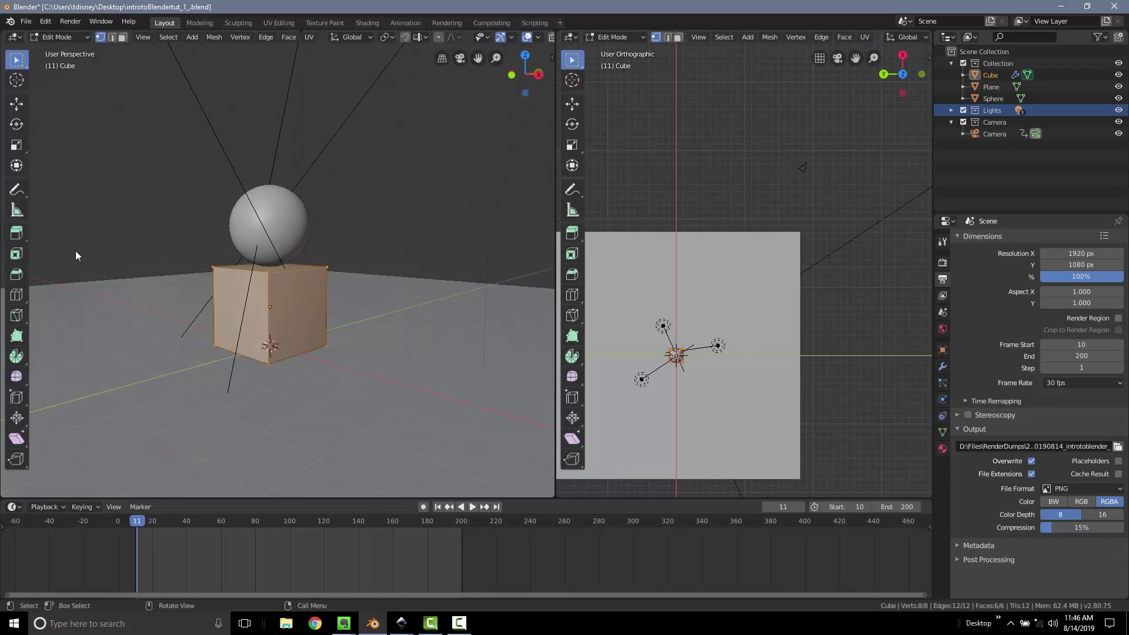
Select a top edge of the cube in edge select mode, and its top face in face select mode.
{"action": "middle_click_drag", "start_coordinate": [247, 332], "coordinate": [437, 327]}
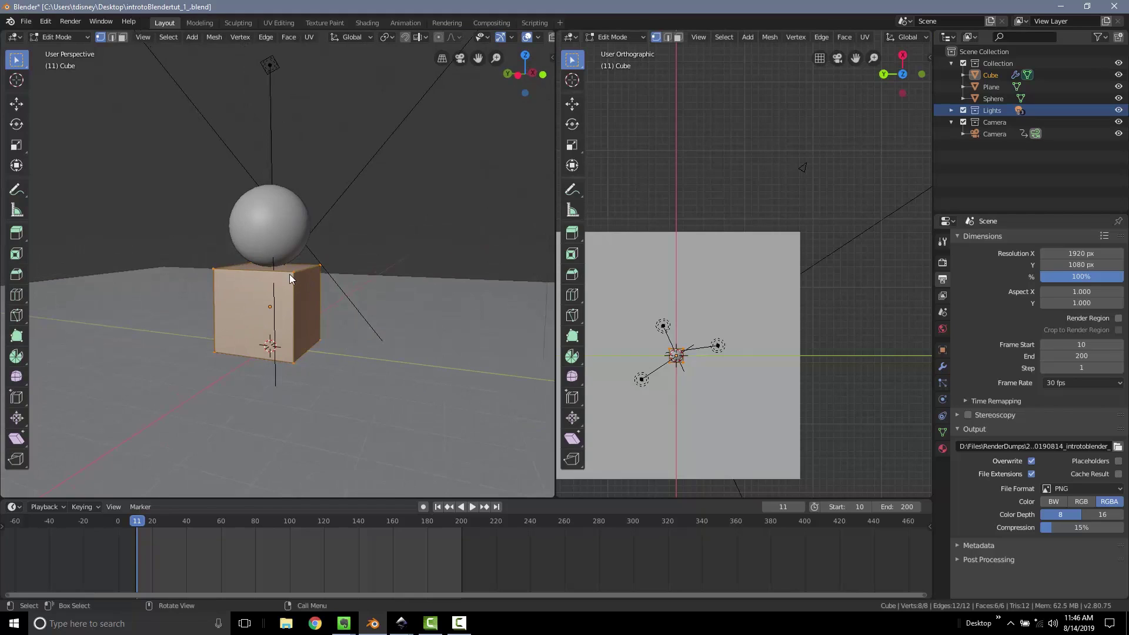
{"action": "key", "text": "2"}
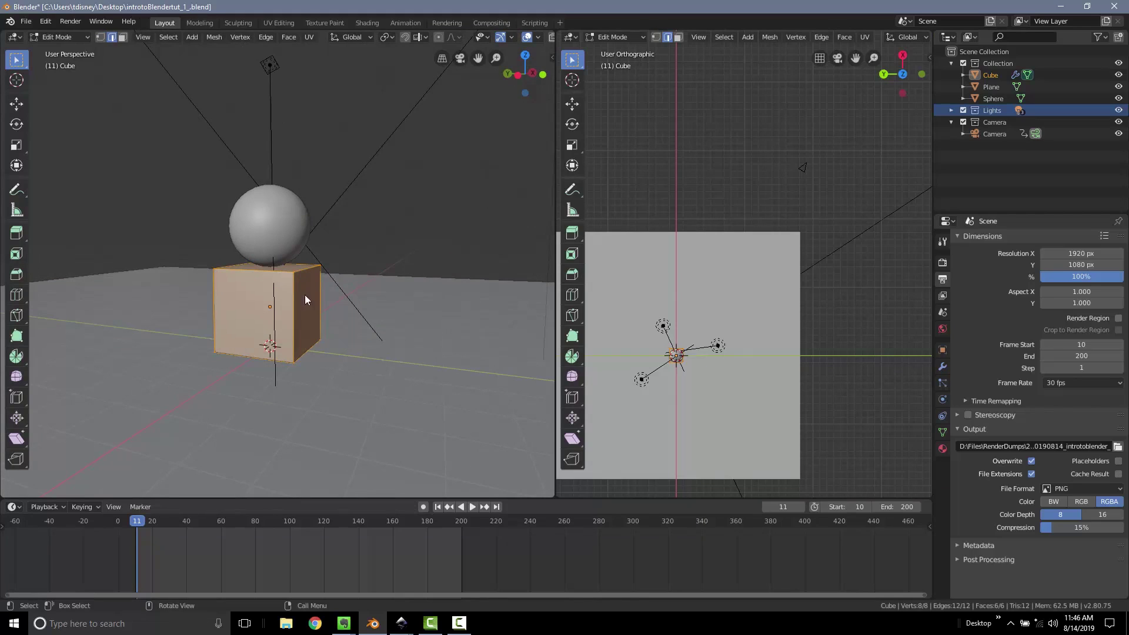
{"action": "left_click", "coordinate": [300, 270]}
{"action": "middle_click_drag", "start_coordinate": [262, 289], "coordinate": [355, 313]}
{"action": "key", "text": "3"}
{"action": "left_click", "coordinate": [321, 288]}
{"action": "left_click", "coordinate": [259, 341]}
{"action": "left_click", "coordinate": [231, 269]}
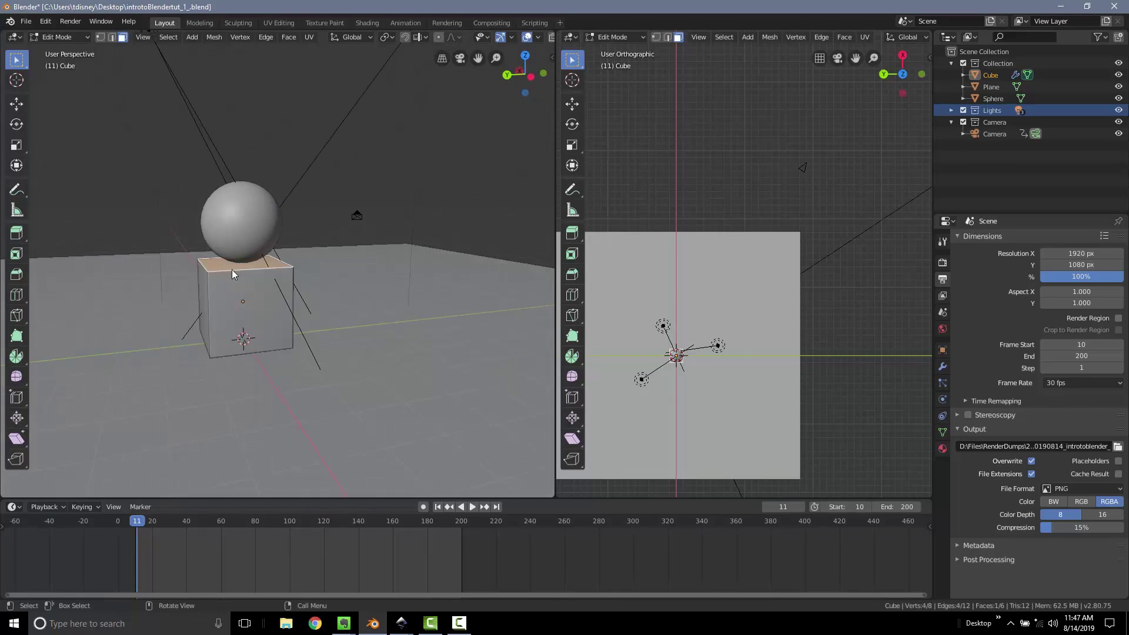
Return to vertex select mode and select the four corner vertices of one side face of the cube.
{"action": "key", "text": "1"}
{"action": "middle_click_drag", "start_coordinate": [312, 353], "coordinate": [398, 330]}
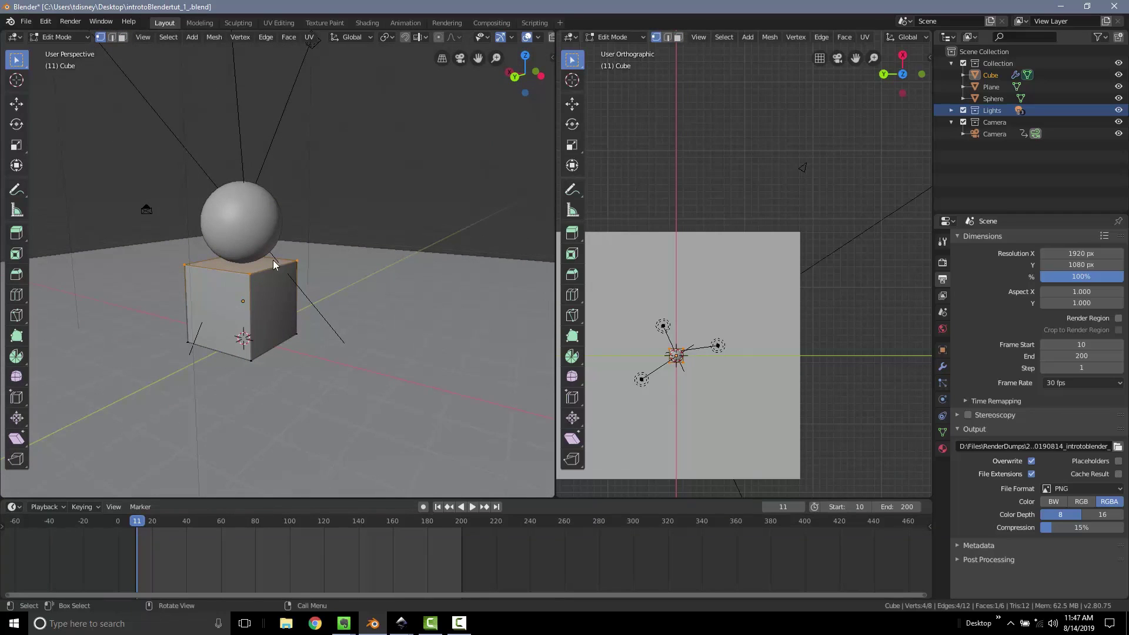
{"action": "left_click", "coordinate": [254, 303]}
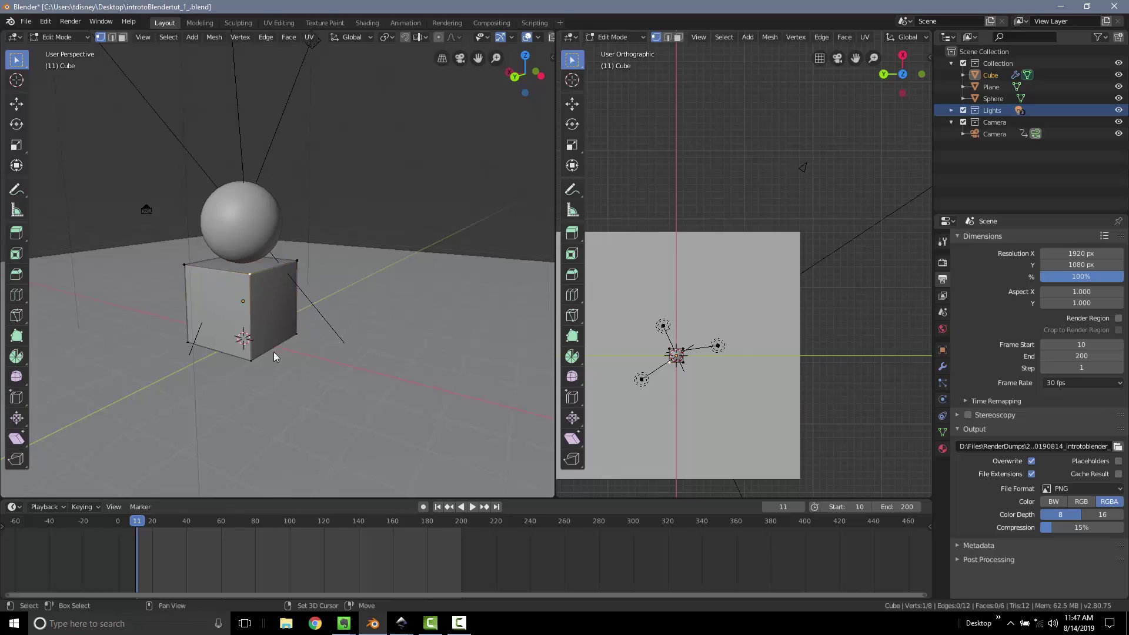
{"action": "left_click", "coordinate": [299, 331], "text": "shift"}
{"action": "left_click", "coordinate": [299, 264], "text": "shift"}
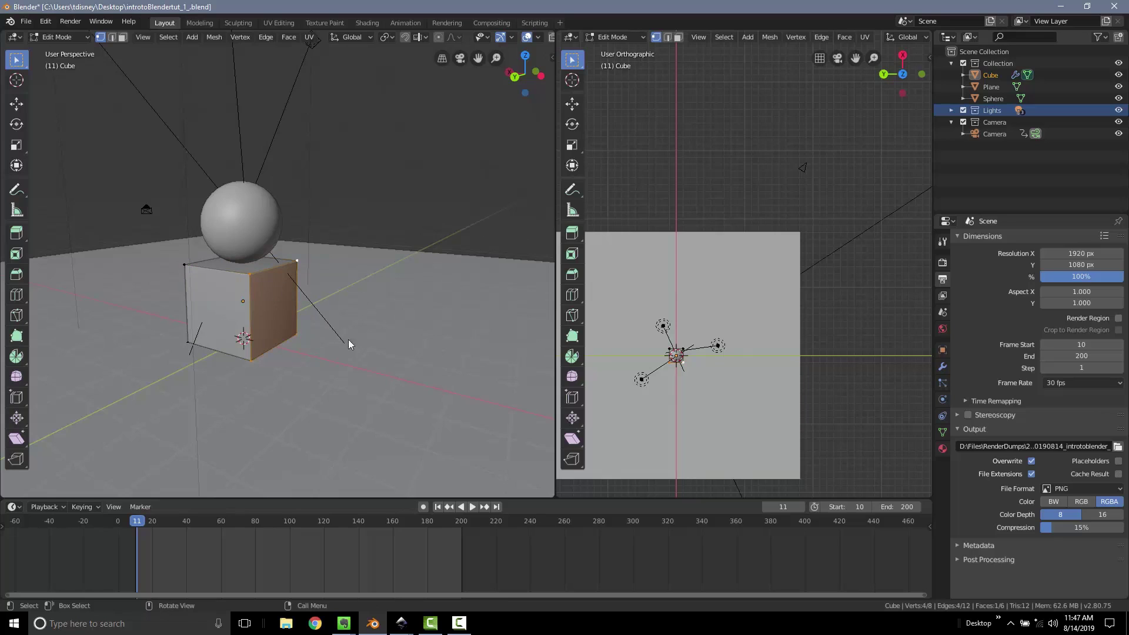
Try to move a single top corner vertex of the cube freely outward.
{"action": "middle_click_drag", "start_coordinate": [305, 302], "coordinate": [286, 290]}
{"action": "left_click", "coordinate": [284, 284]}
{"action": "key", "text": "g"}
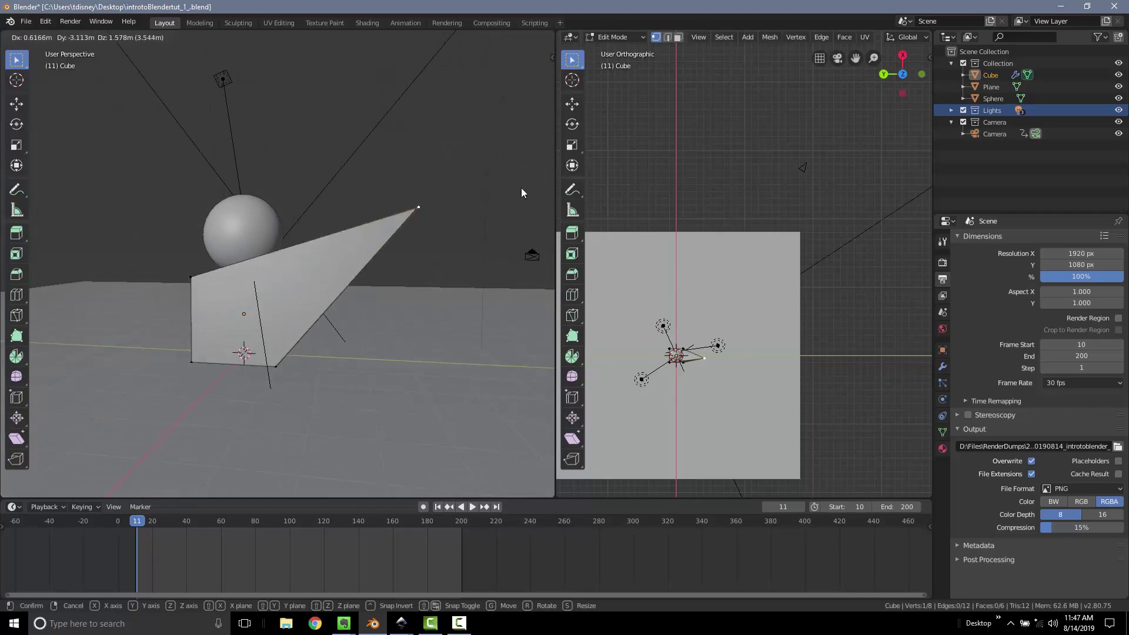
{"action": "key", "text": "Escape"}
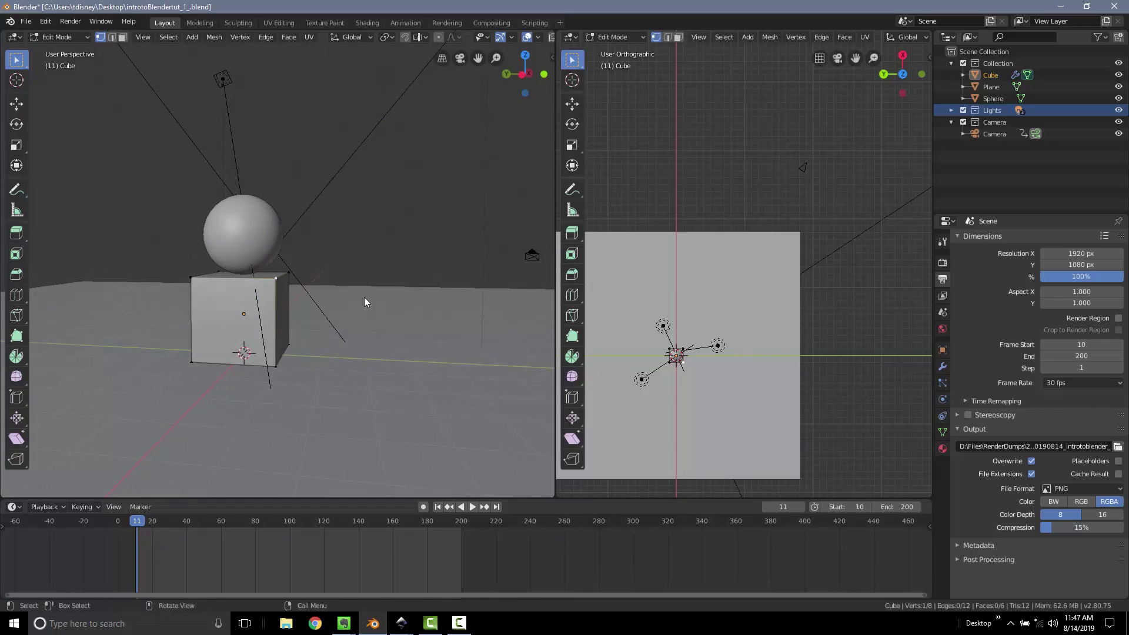
Add a horizontal loop cut around the cube and slide it up close to the top face.
{"action": "middle_click_drag", "start_coordinate": [365, 298], "coordinate": [292, 341]}
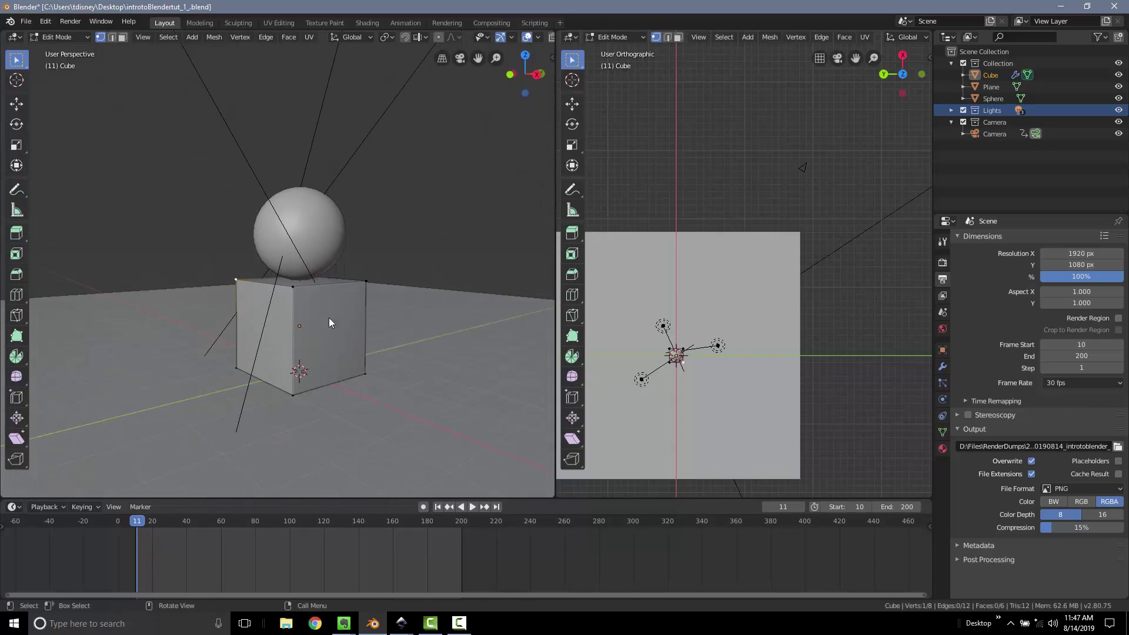
{"action": "middle_click_drag", "start_coordinate": [343, 373], "coordinate": [296, 196]}
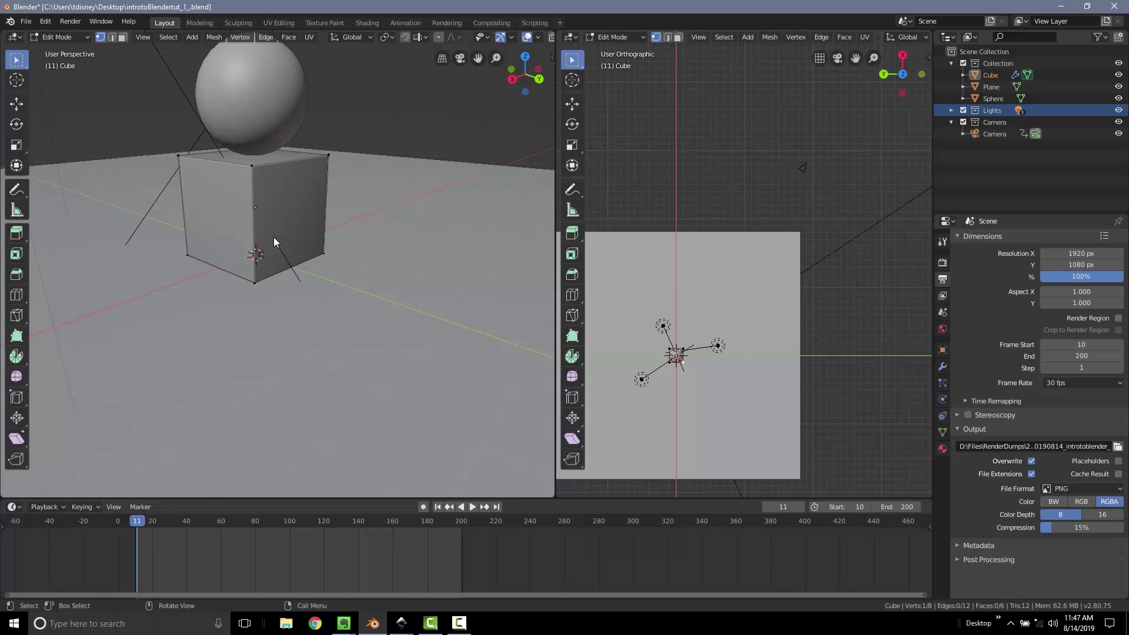
{"action": "key", "text": "ctrl+r"}
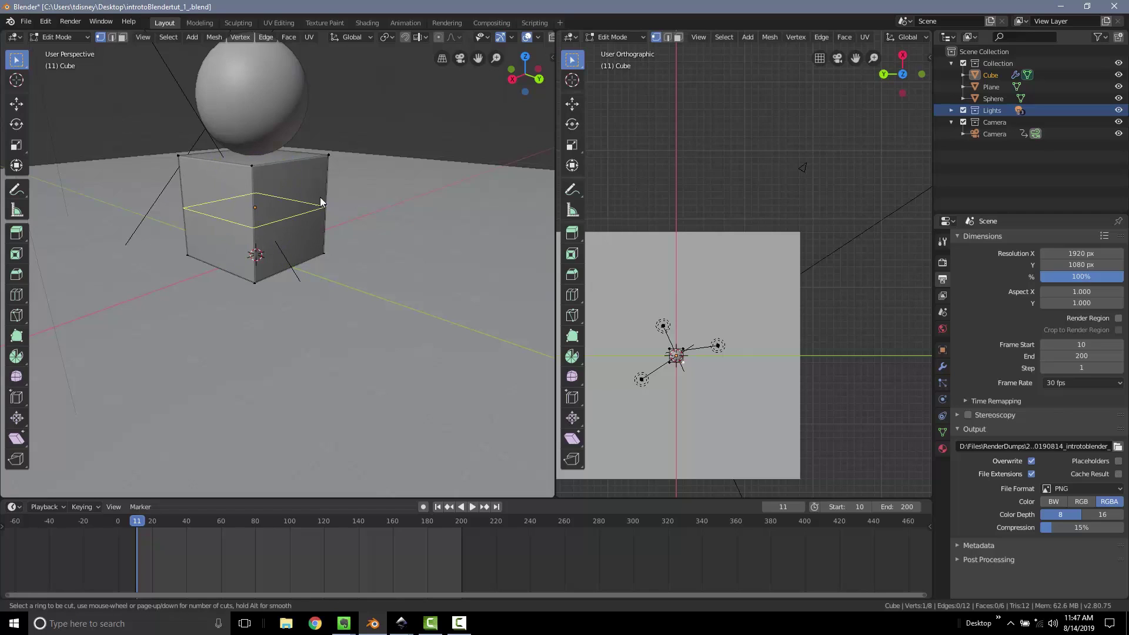
{"action": "left_click", "coordinate": [257, 235]}
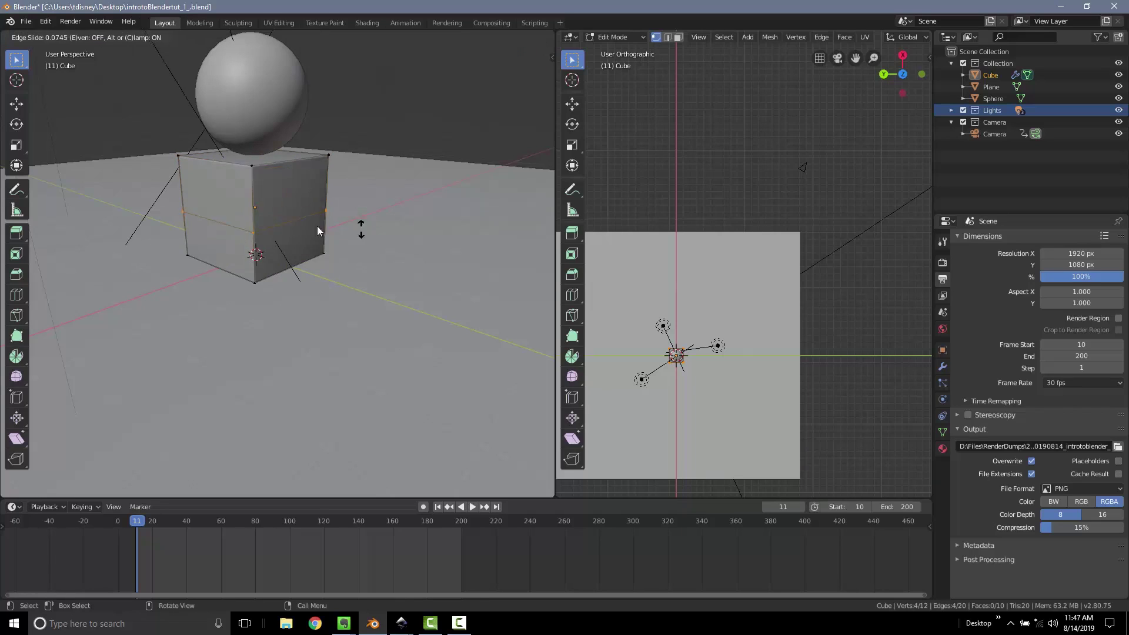
{"action": "left_click", "coordinate": [301, 189]}
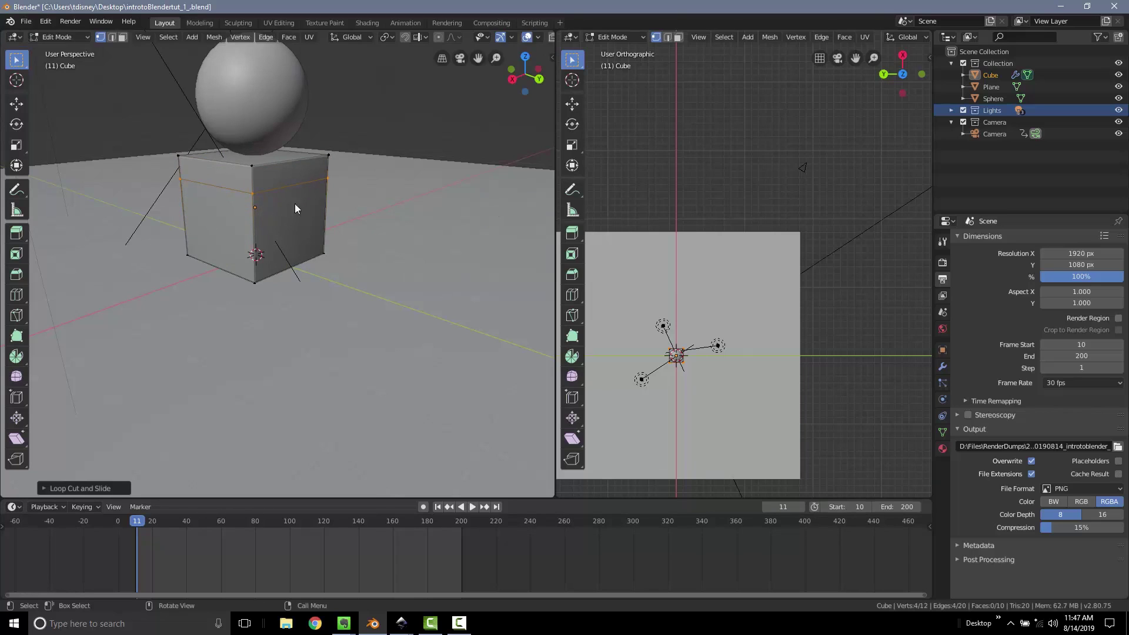
Add a vertical loop cut through the middle of the cube and a horizontal one near its base.
{"action": "middle_click_drag", "start_coordinate": [296, 242], "coordinate": [279, 192]}
{"action": "key", "text": "ctrl+r"}
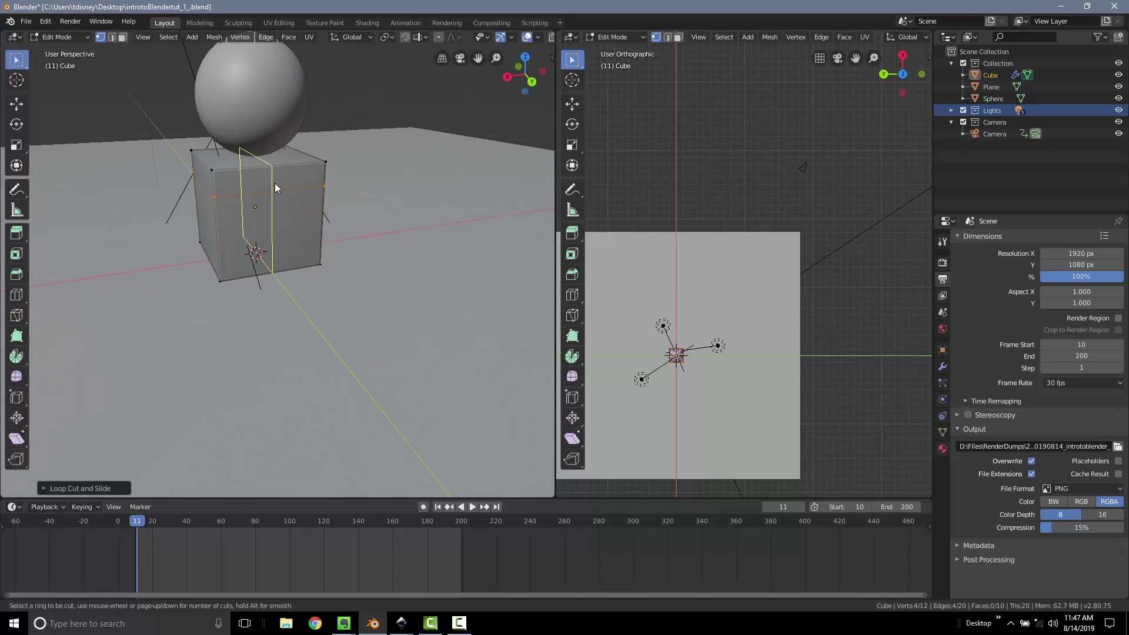
{"action": "left_click", "coordinate": [275, 183]}
{"action": "left_click", "coordinate": [275, 183]}
{"action": "middle_click_drag", "start_coordinate": [242, 234], "coordinate": [288, 228]}
{"action": "key", "text": "ctrl+r"}
{"action": "left_click", "coordinate": [286, 228]}
{"action": "left_click", "coordinate": [274, 242]}
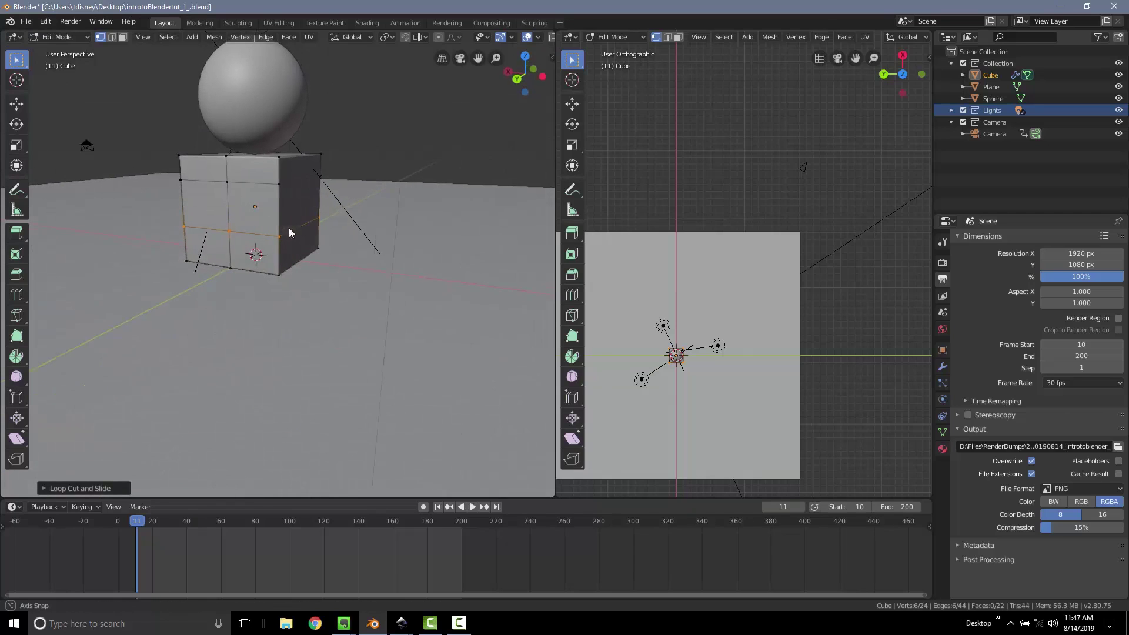
Add two more vertical loop cuts parallel to the middle one, each slid close to an outer edge of the cube.
{"action": "key", "text": "ctrl+r"}
{"action": "left_click", "coordinate": [253, 161]}
{"action": "left_click", "coordinate": [267, 168]}
{"action": "middle_click_drag", "start_coordinate": [267, 168], "coordinate": [282, 180]}
{"action": "key", "text": "ctrl+r"}
{"action": "left_click", "coordinate": [209, 171]}
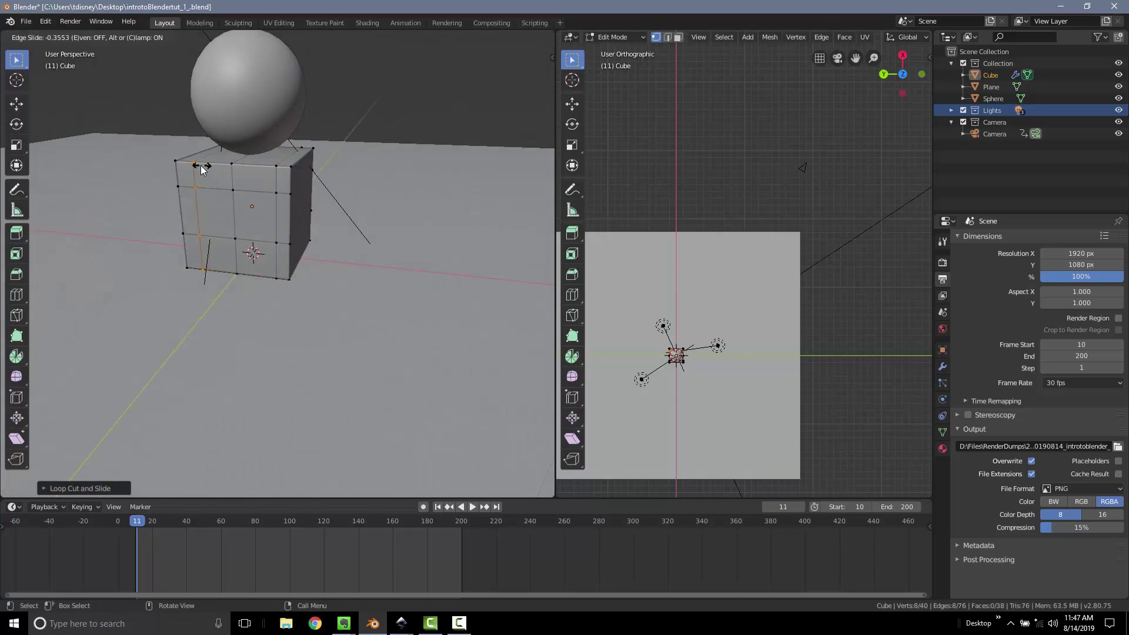
{"action": "left_click", "coordinate": [198, 169]}
Add vertical loop cuts near both outer edges of the adjacent side of the cube, and deselect all geometry.
{"action": "middle_click_drag", "start_coordinate": [216, 222], "coordinate": [224, 160]}
{"action": "key", "text": "ctrl+r"}
{"action": "left_click", "coordinate": [217, 156]}
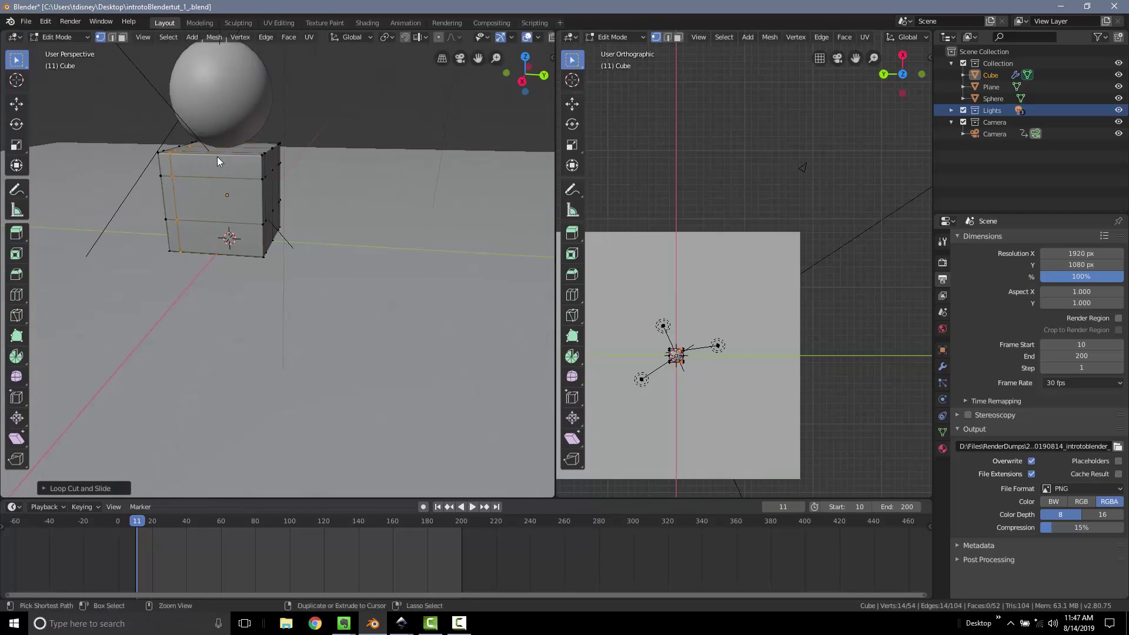
{"action": "left_click", "coordinate": [246, 167]}
{"action": "key", "text": "a"}
{"action": "key", "text": "alt+a"}
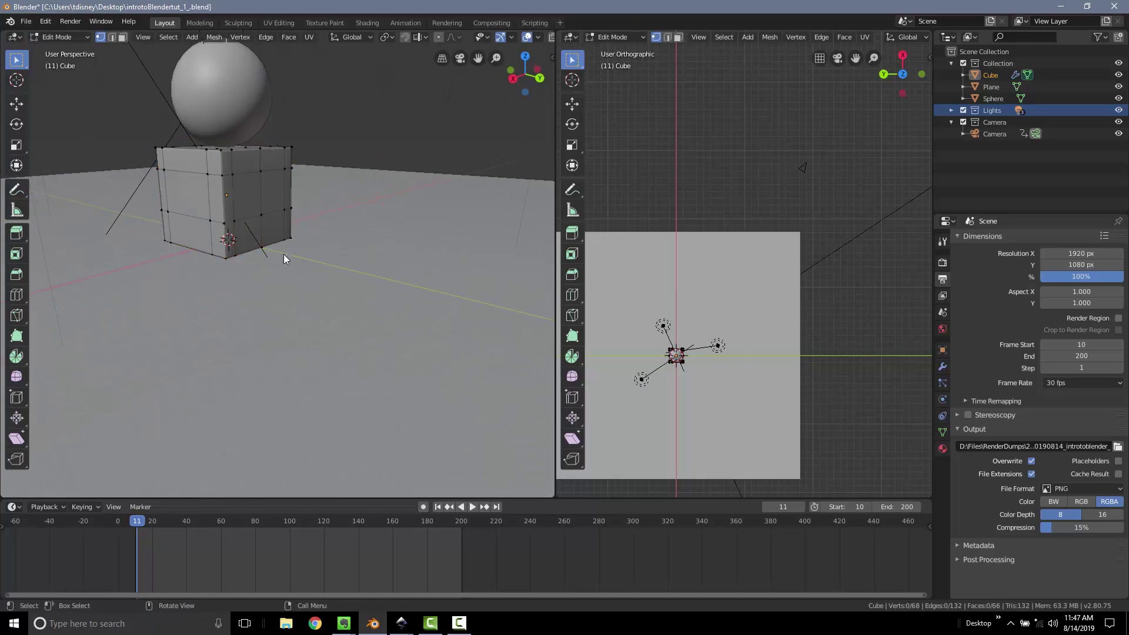
Try to move a single loop-cut vertex on the cube's side face.
{"action": "middle_click_drag", "start_coordinate": [283, 254], "coordinate": [269, 232]}
{"action": "scroll", "coordinate": [269, 216], "scroll_direction": "up", "scroll_amount": 2}
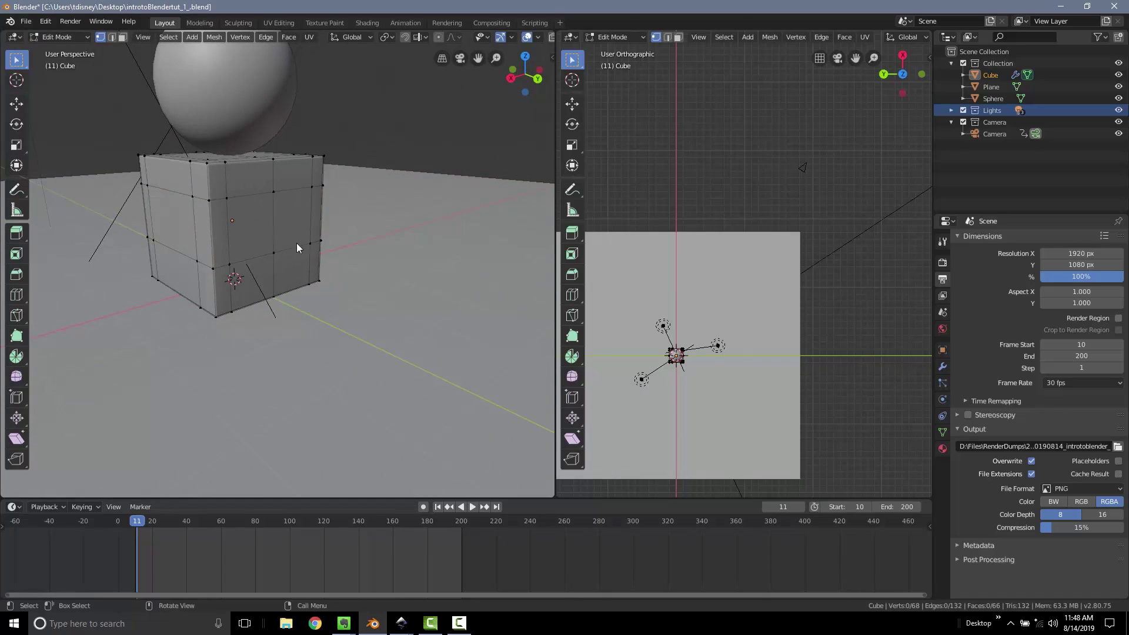
{"action": "middle_click_drag", "start_coordinate": [332, 217], "coordinate": [359, 240]}
{"action": "right_click", "coordinate": [332, 308]}
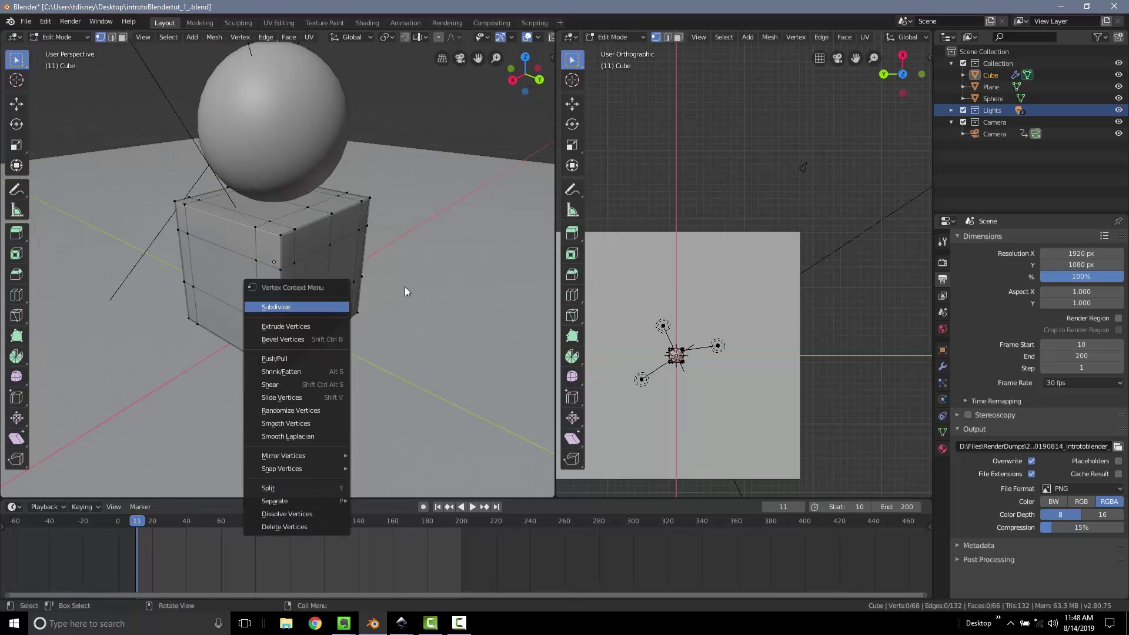
{"action": "left_click", "coordinate": [328, 306]}
{"action": "key", "text": "g"}
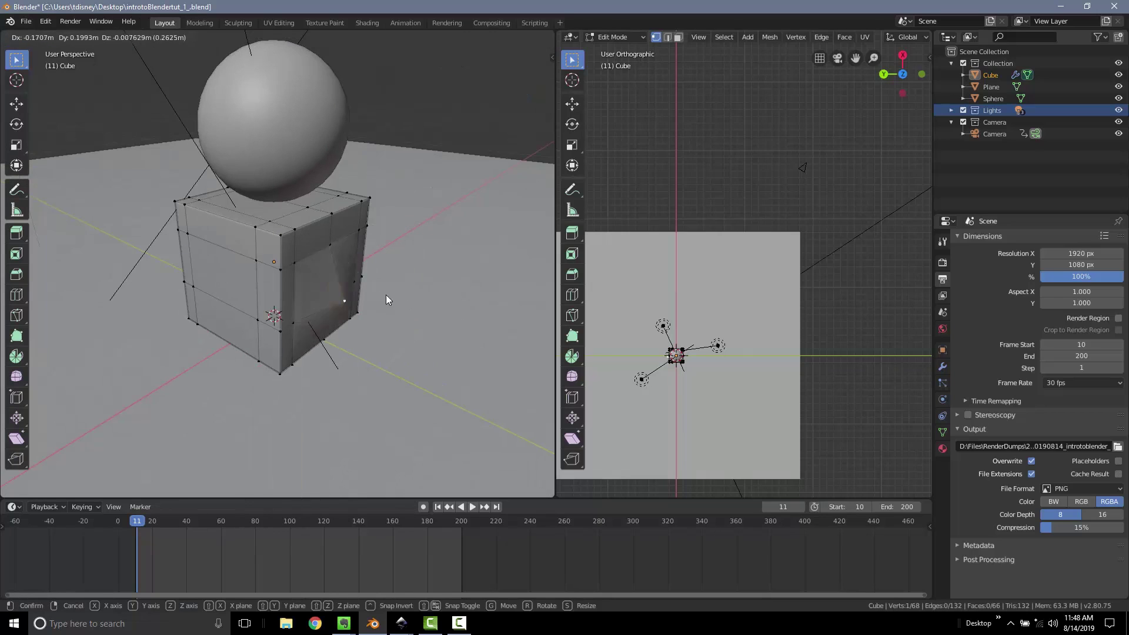
{"action": "right_click", "coordinate": [321, 276]}
Select the four vertices of an inner quad on the cube's side and extrude it outward into a long arm.
{"action": "middle_click_drag", "start_coordinate": [379, 296], "coordinate": [368, 271]}
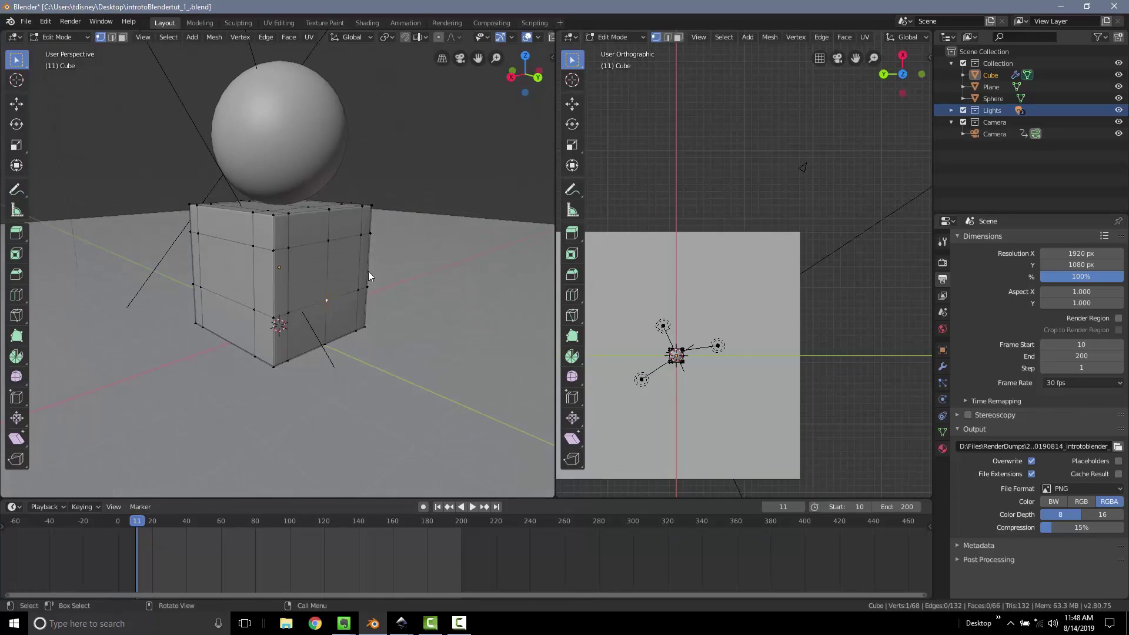
{"action": "left_click", "coordinate": [288, 313], "text": "shift"}
{"action": "left_click", "coordinate": [326, 300], "text": "shift"}
{"action": "left_click", "coordinate": [328, 241], "text": "shift"}
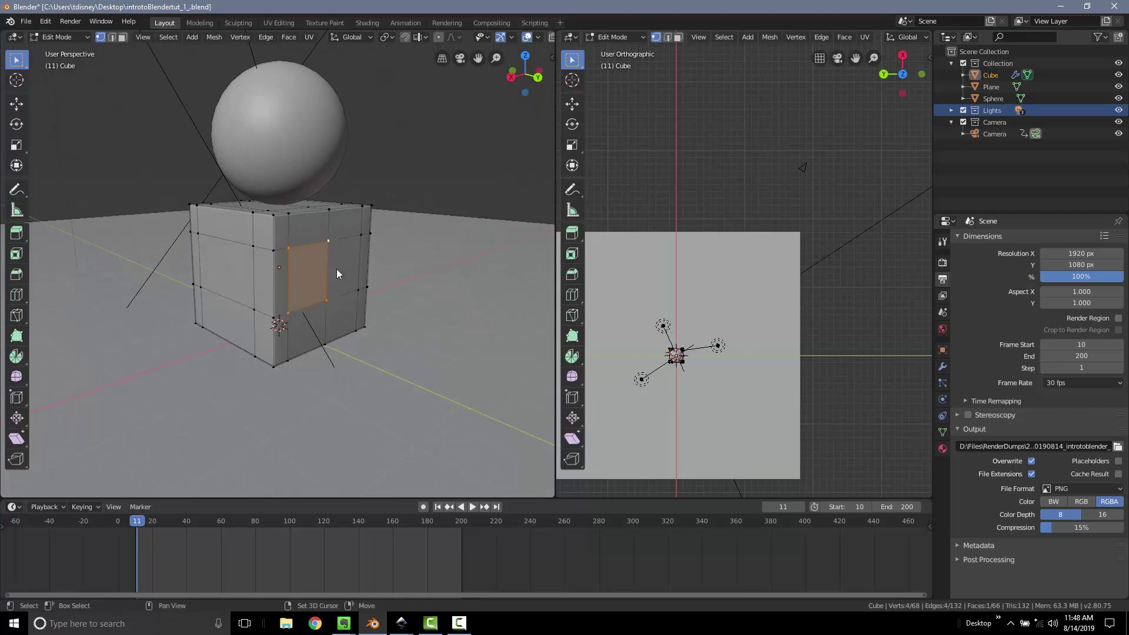
{"action": "middle_click_drag", "start_coordinate": [337, 273], "coordinate": [276, 273]}
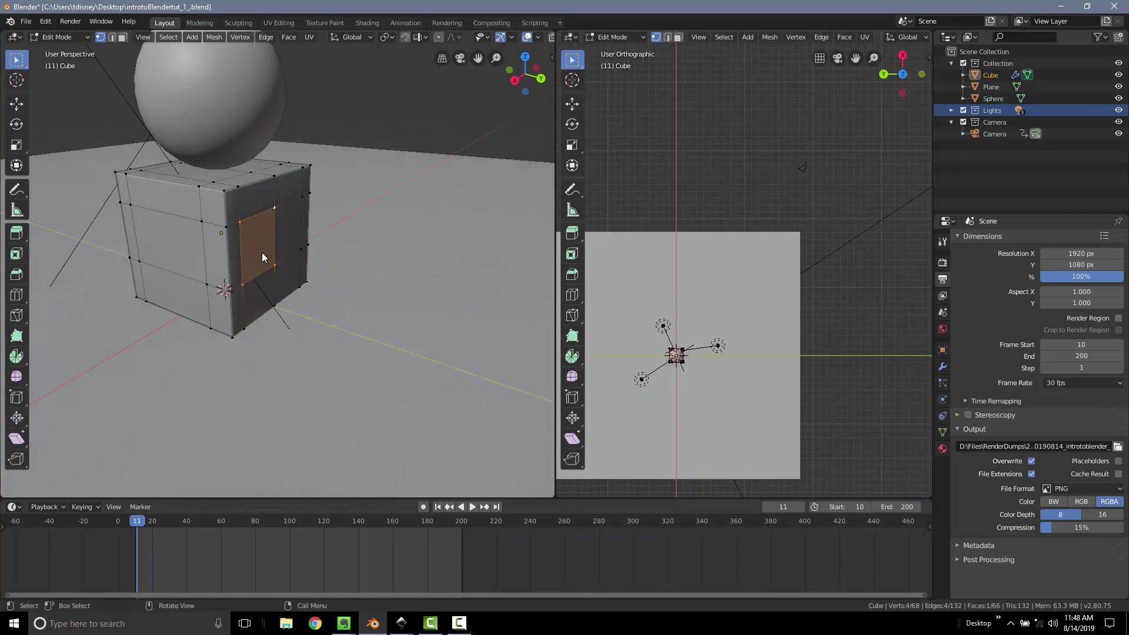
{"action": "key", "text": "e"}
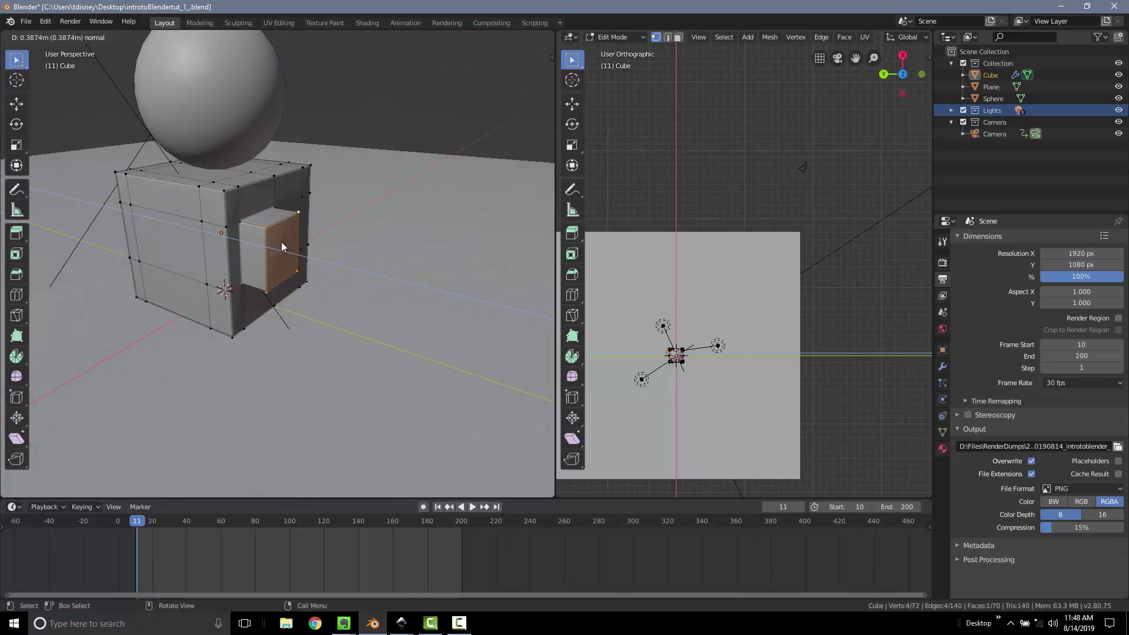
{"action": "left_click", "coordinate": [431, 298]}
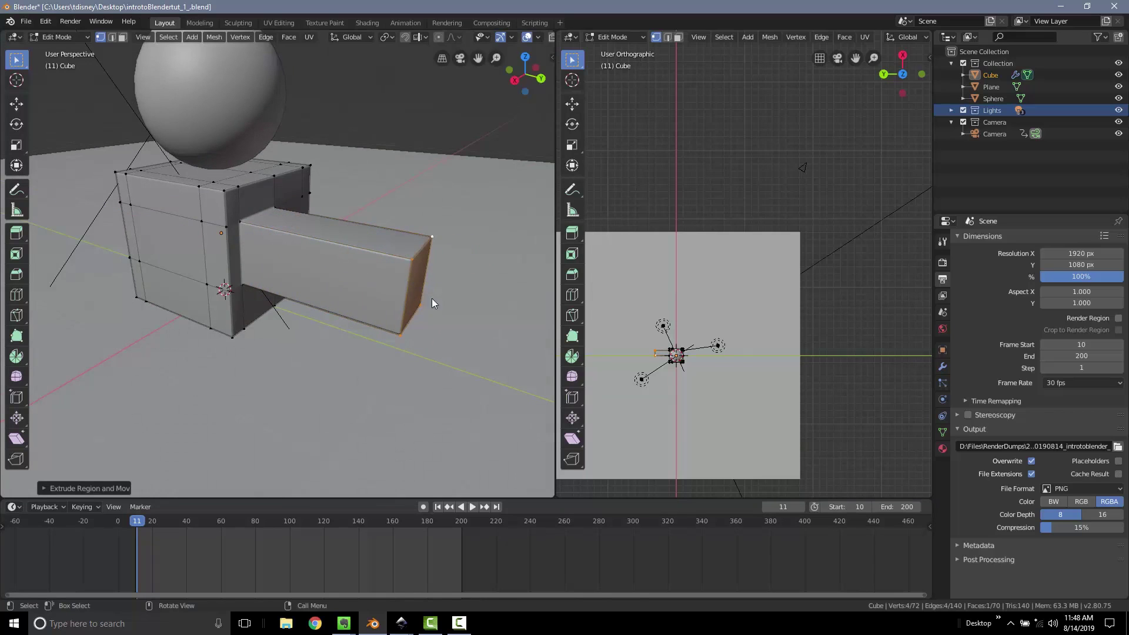
Add a loop cut across the extruded arm, between the cube and the arm's end.
{"action": "middle_click_drag", "start_coordinate": [432, 298], "coordinate": [421, 245]}
{"action": "key", "text": "ctrl+r"}
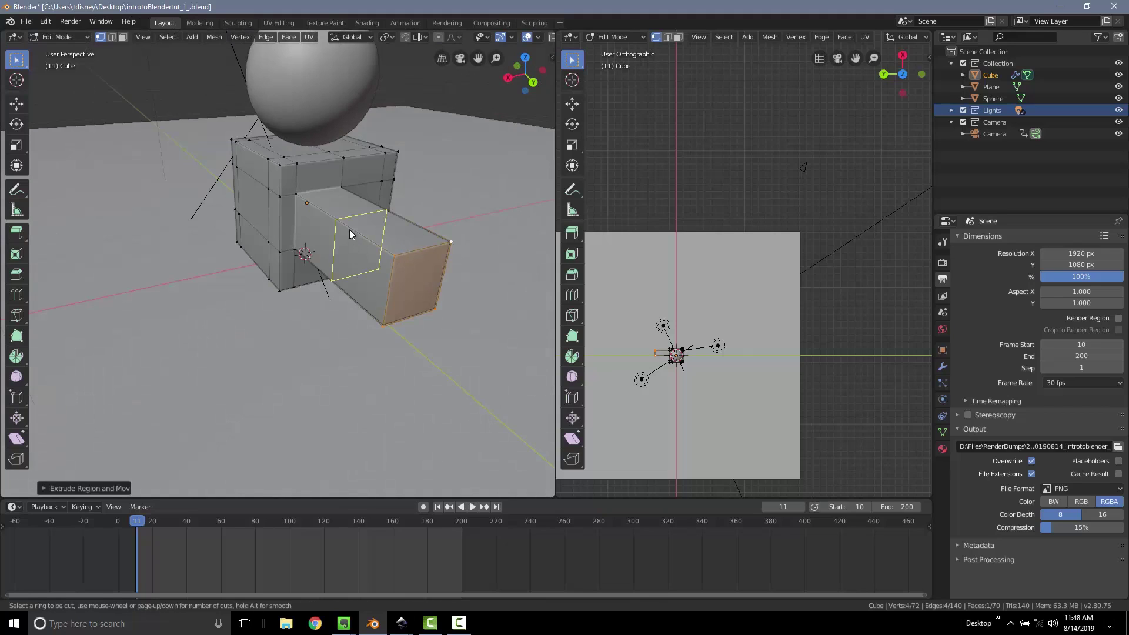
{"action": "left_click", "coordinate": [349, 230]}
{"action": "left_click", "coordinate": [361, 247]}
Select the vertices of the side face on the arm's outer segment and extrude it sideways into a branch.
{"action": "middle_click_drag", "start_coordinate": [361, 246], "coordinate": [427, 258]}
{"action": "right_click", "coordinate": [358, 234]}
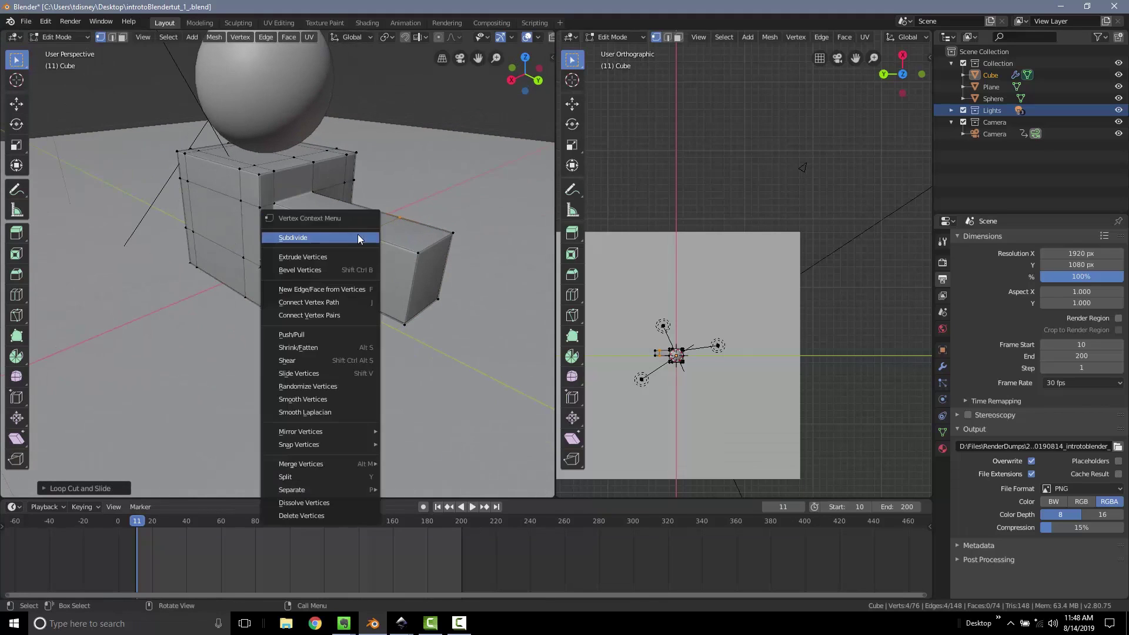
{"action": "left_click", "coordinate": [420, 253]}
{"action": "left_click", "coordinate": [362, 235], "text": "shift"}
{"action": "left_click", "coordinate": [405, 325], "text": "shift"}
{"action": "middle_click_drag", "start_coordinate": [407, 323], "coordinate": [304, 291]}
{"action": "key", "text": "e"}
{"action": "left_click", "coordinate": [461, 358]}
Select the vertices of the opposite side face on the arm's outer segment and extrude it into a second branch.
{"action": "left_click", "coordinate": [304, 289]}
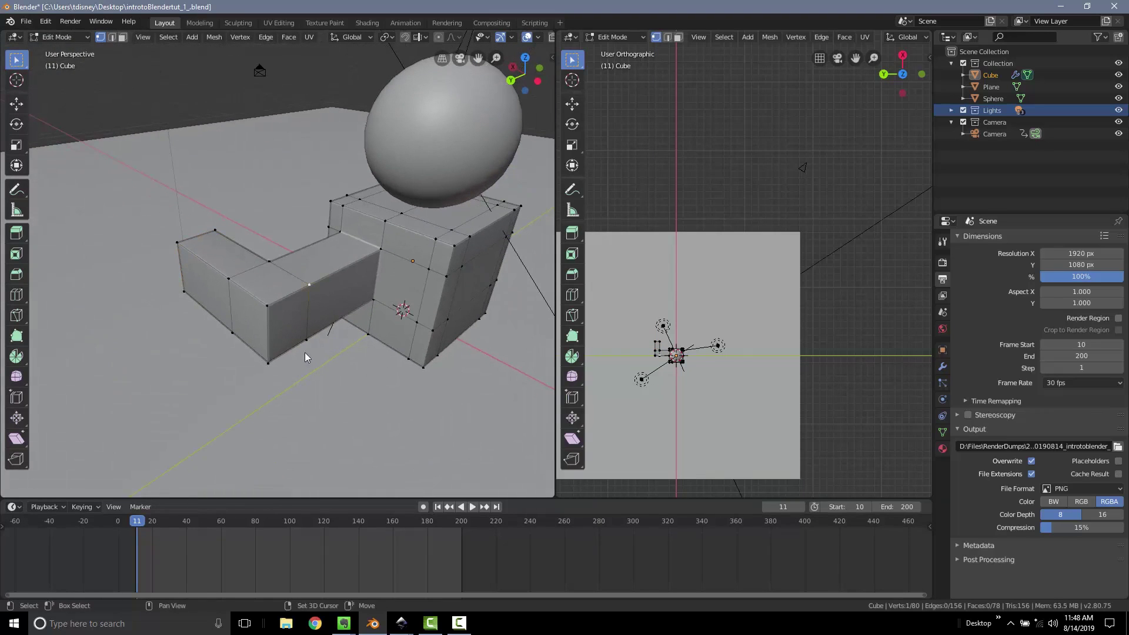
{"action": "left_click", "coordinate": [268, 363], "text": "shift"}
{"action": "middle_click_drag", "start_coordinate": [268, 362], "coordinate": [306, 329]}
{"action": "key", "text": "e"}
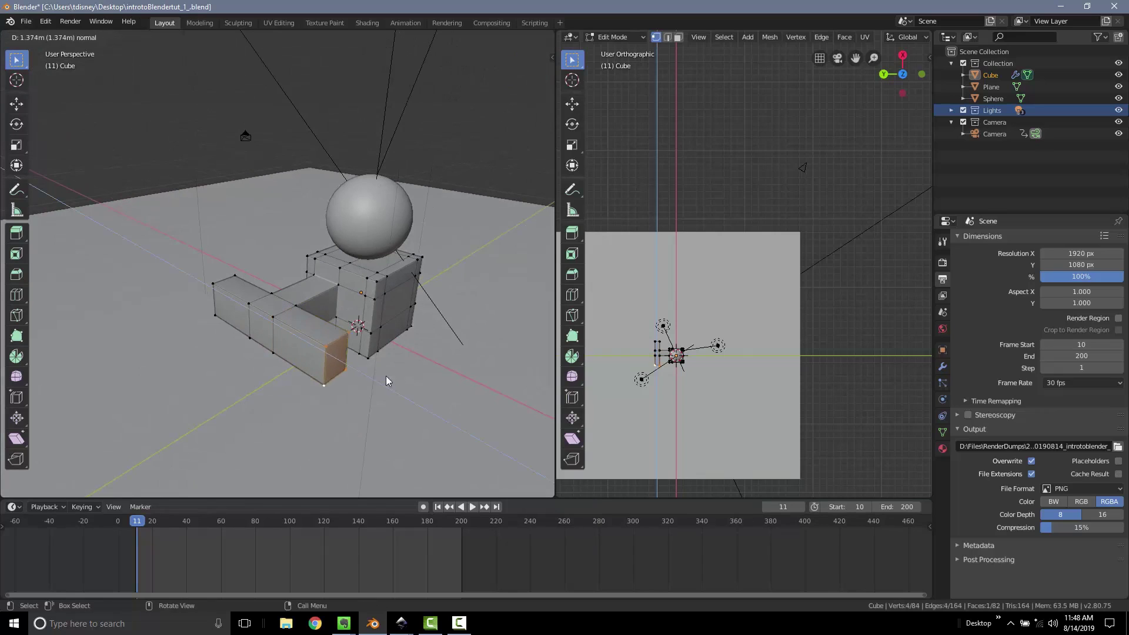
{"action": "left_click", "coordinate": [464, 431]}
Extrude the end face of the second branch again to add a short end segment.
{"action": "middle_click_drag", "start_coordinate": [464, 431], "coordinate": [309, 236], "text": "shift"}
{"action": "key", "text": "e"}
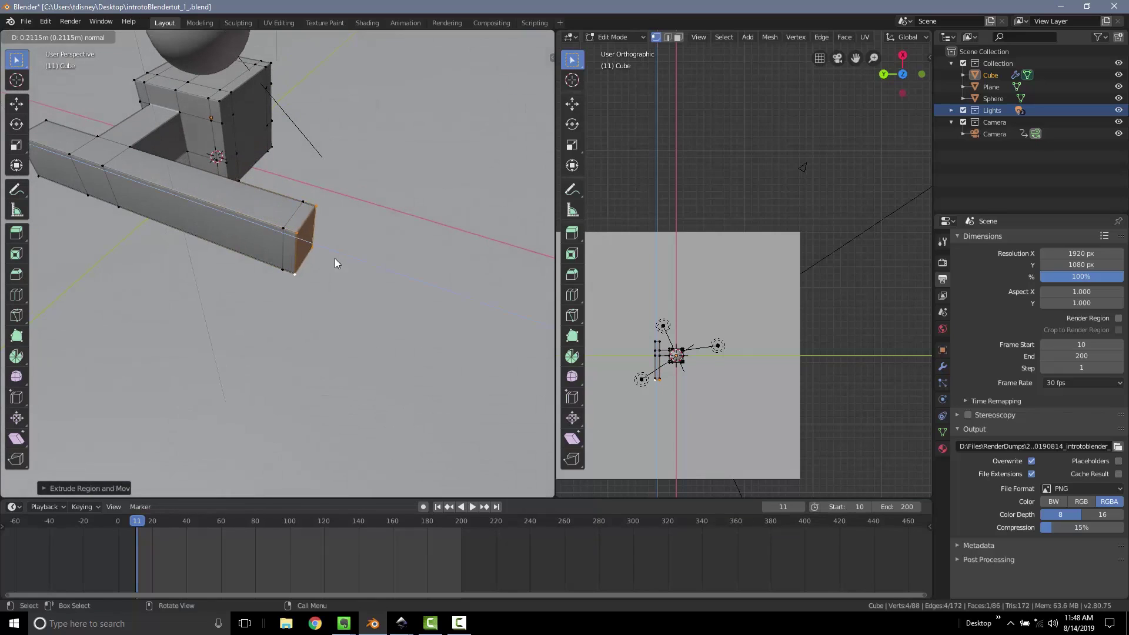
{"action": "left_click", "coordinate": [358, 264]}
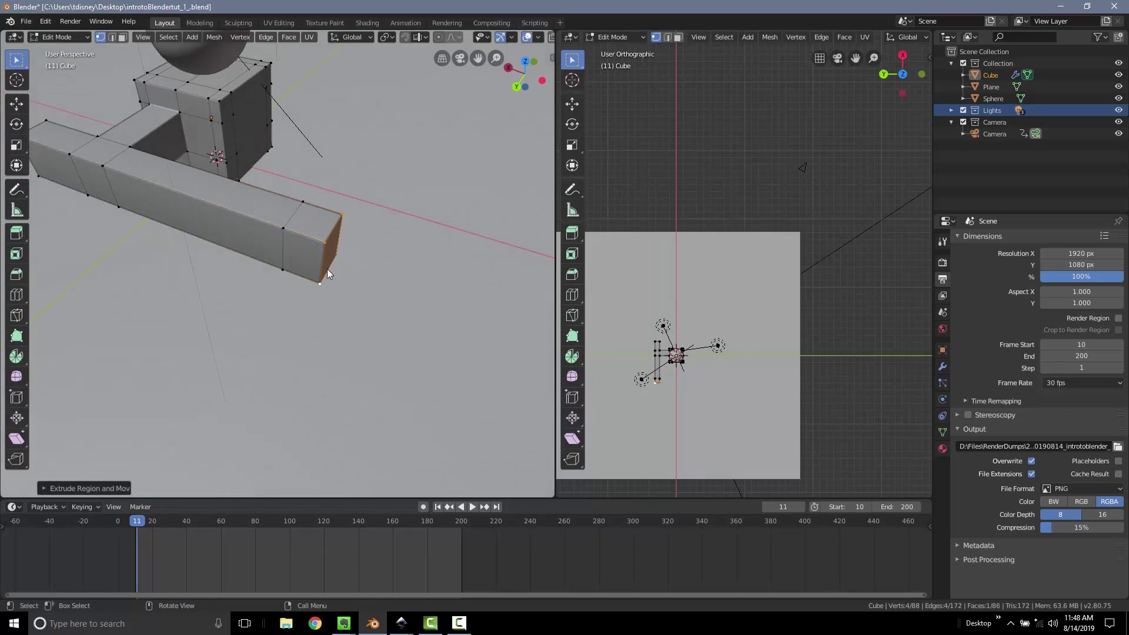
Select the side face of that short end segment and extrude it outward into a long perpendicular arm.
{"action": "left_click", "coordinate": [327, 269]}
{"action": "middle_click_drag", "start_coordinate": [293, 252], "coordinate": [223, 265]}
{"action": "key", "text": "e"}
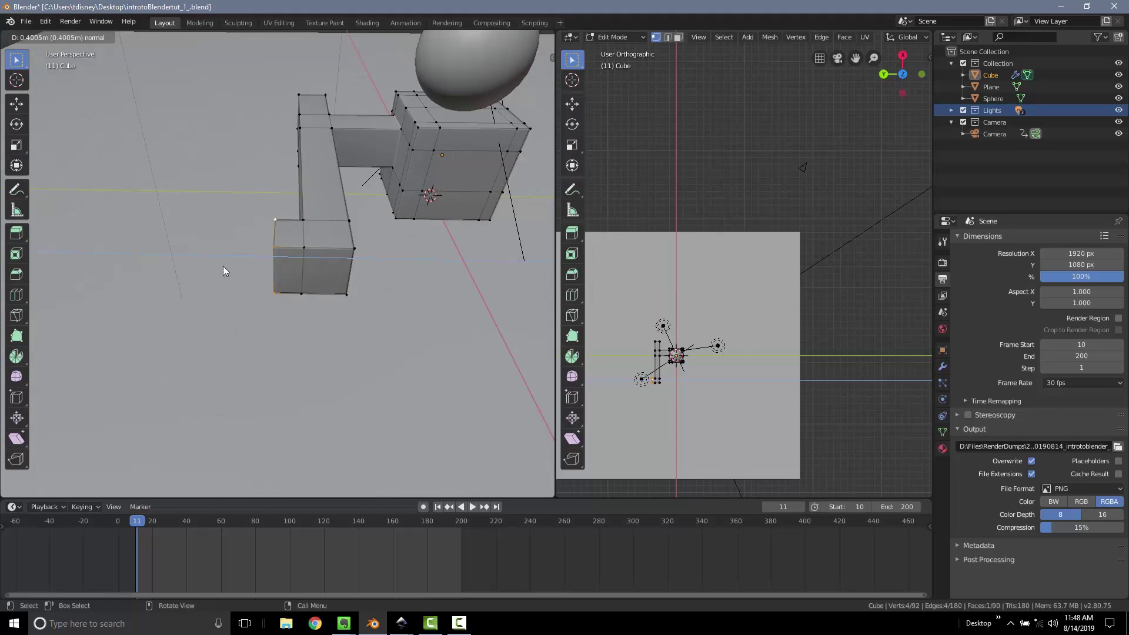
{"action": "left_click", "coordinate": [18, 267]}
{"action": "scroll", "coordinate": [286, 211], "scroll_direction": "down", "scroll_amount": 5}
{"action": "middle_click_drag", "start_coordinate": [379, 226], "coordinate": [462, 257]}
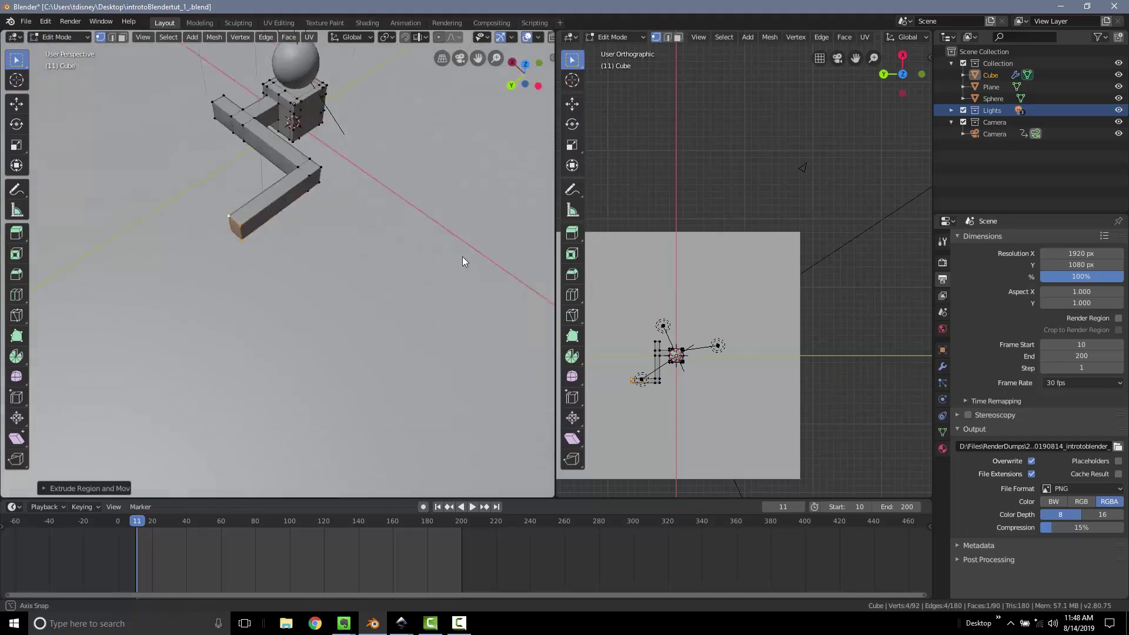
Clear the selection and use Circle Select to pick the end face vertices of the shorter branch.
{"action": "middle_click_drag", "start_coordinate": [207, 223], "coordinate": [288, 218]}
{"action": "scroll", "coordinate": [348, 197], "scroll_direction": "up", "scroll_amount": 3}
{"action": "scroll", "coordinate": [280, 213], "scroll_direction": "up", "scroll_amount": 2}
{"action": "key", "text": "a"}
{"action": "key", "text": "a"}
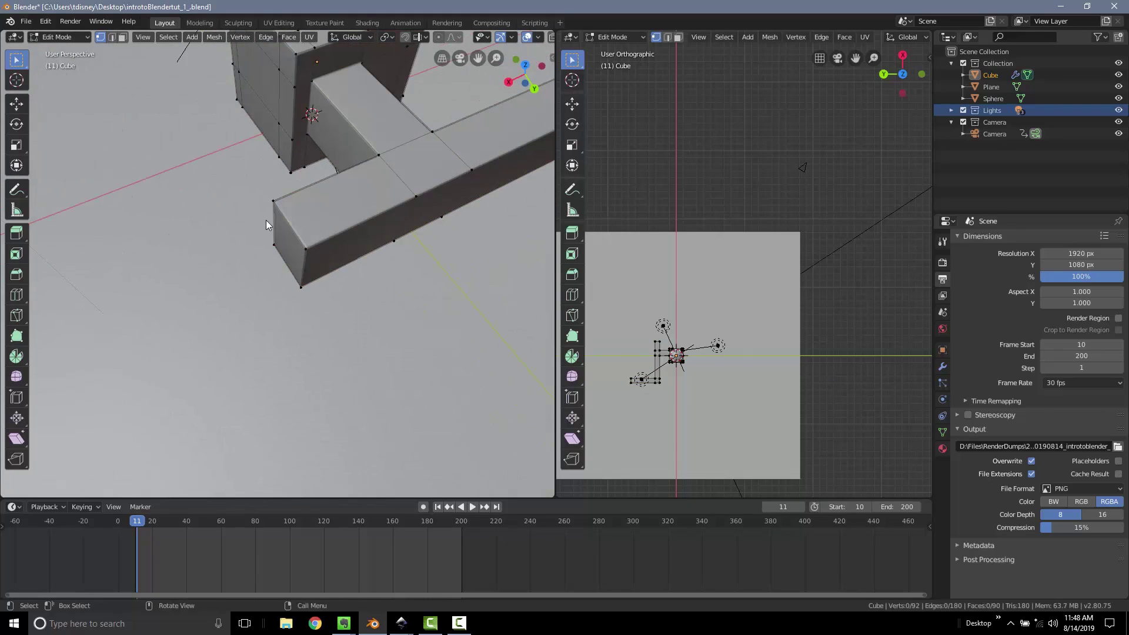
{"action": "key", "text": "c"}
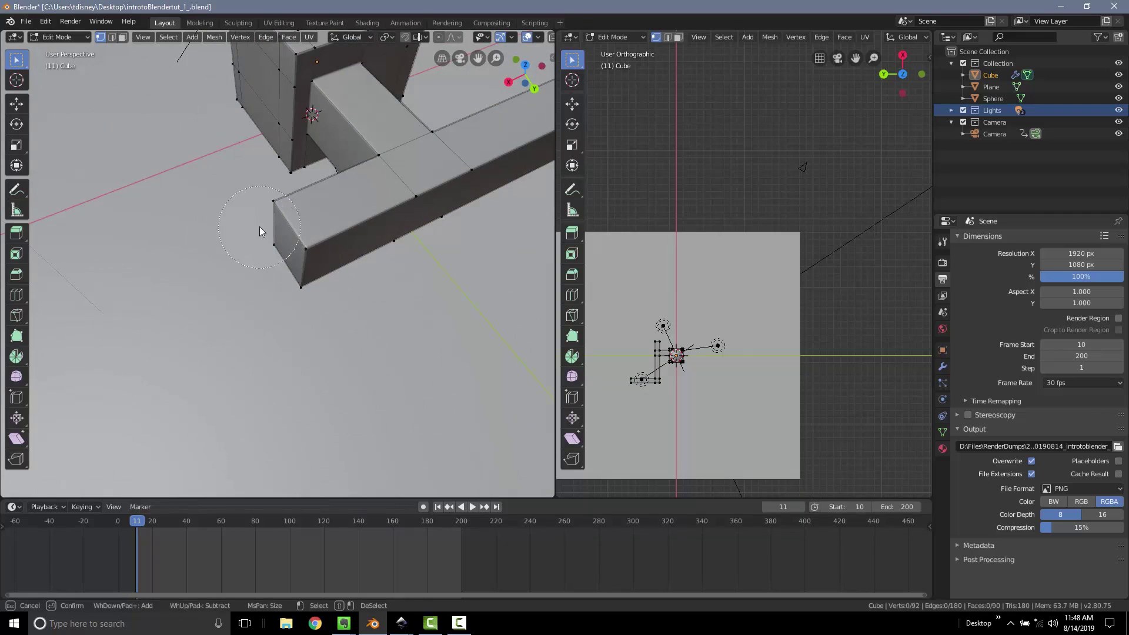
{"action": "left_click_drag", "start_coordinate": [259, 227], "coordinate": [274, 241]}
{"action": "right_click", "coordinate": [275, 242]}
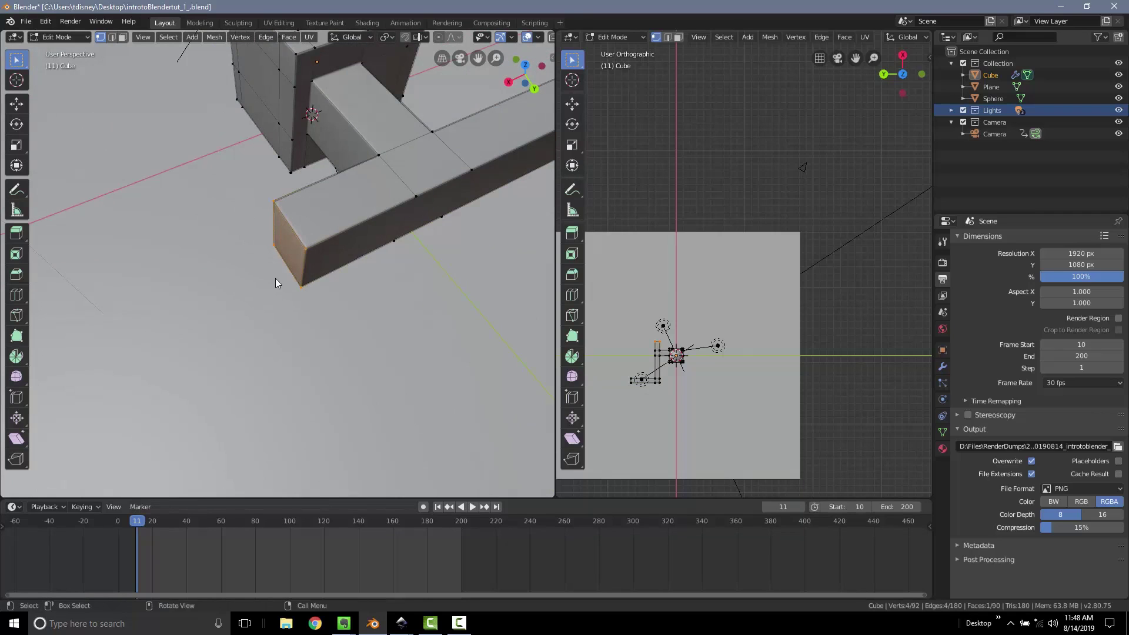
Enlarge the Circle Select brush, sweep it over the mesh's branches, and clear the selection.
{"action": "mouse_move", "coordinate": [275, 277]}
{"action": "middle_mouse_down"}
{"action": "mouse_move", "coordinate": [273, 260]}
{"action": "mouse_move", "coordinate": [322, 226]}
{"action": "middle_mouse_up"}
{"action": "key", "text": "a"}
{"action": "key", "text": "a"}
{"action": "key", "text": "c"}
{"action": "right_click", "coordinate": [273, 258]}
{"action": "scroll", "coordinate": [268, 258], "scroll_direction": "down", "scroll_amount": 5}
{"action": "key", "text": "c"}
{"action": "scroll", "coordinate": [290, 256], "scroll_direction": "down", "scroll_amount": 10}
{"action": "left_click_drag", "start_coordinate": [292, 255], "coordinate": [405, 202]}
{"action": "right_click", "coordinate": [405, 204]}
{"action": "key", "text": "a"}
{"action": "key", "text": "a"}
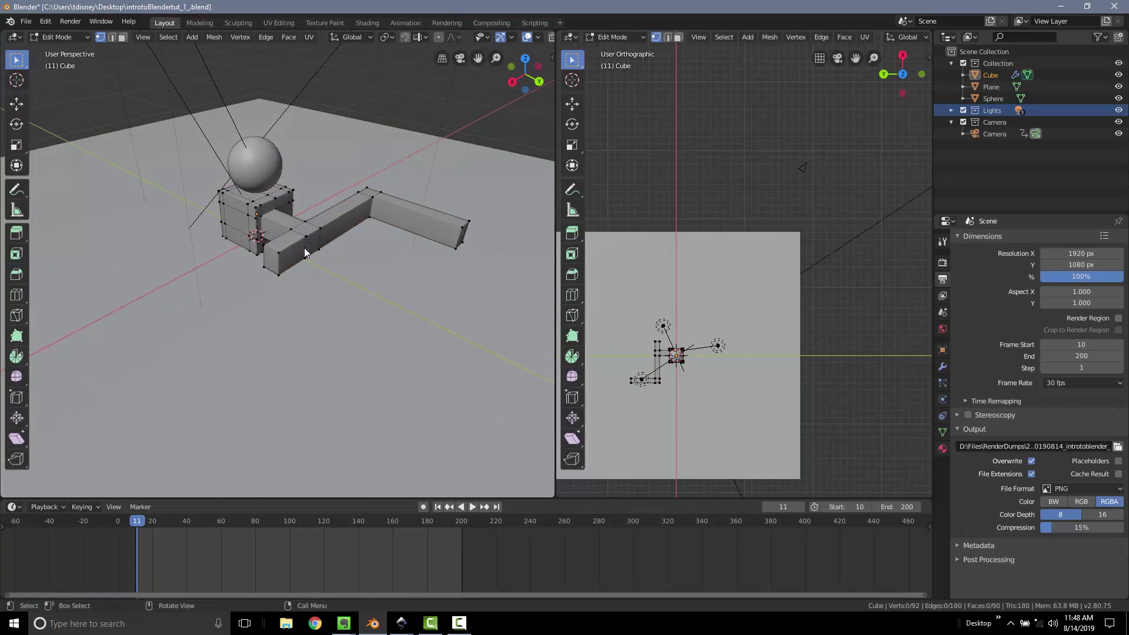
Circle-select the cube's side and the shorter branch with an enlarged brush, and deselect everything.
{"action": "key", "text": "c"}
{"action": "right_click", "coordinate": [319, 241]}
{"action": "scroll", "coordinate": [319, 241], "scroll_direction": "up", "scroll_amount": 4}
{"action": "middle_click_drag", "start_coordinate": [319, 241], "coordinate": [291, 259]}
{"action": "key", "text": "c"}
{"action": "scroll", "coordinate": [290, 259], "scroll_direction": "down", "scroll_amount": 5}
{"action": "left_click_drag", "start_coordinate": [290, 253], "coordinate": [289, 223]}
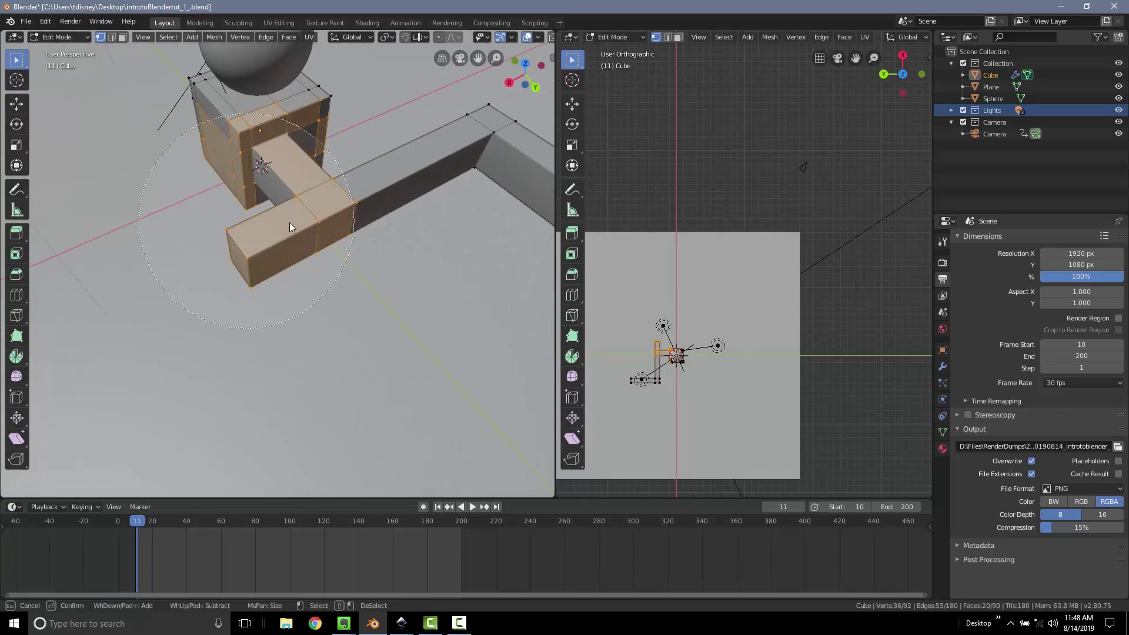
{"action": "right_click", "coordinate": [291, 223]}
{"action": "middle_click_drag", "start_coordinate": [294, 224], "coordinate": [300, 202]}
{"action": "key", "text": "a"}
{"action": "key", "text": "a"}
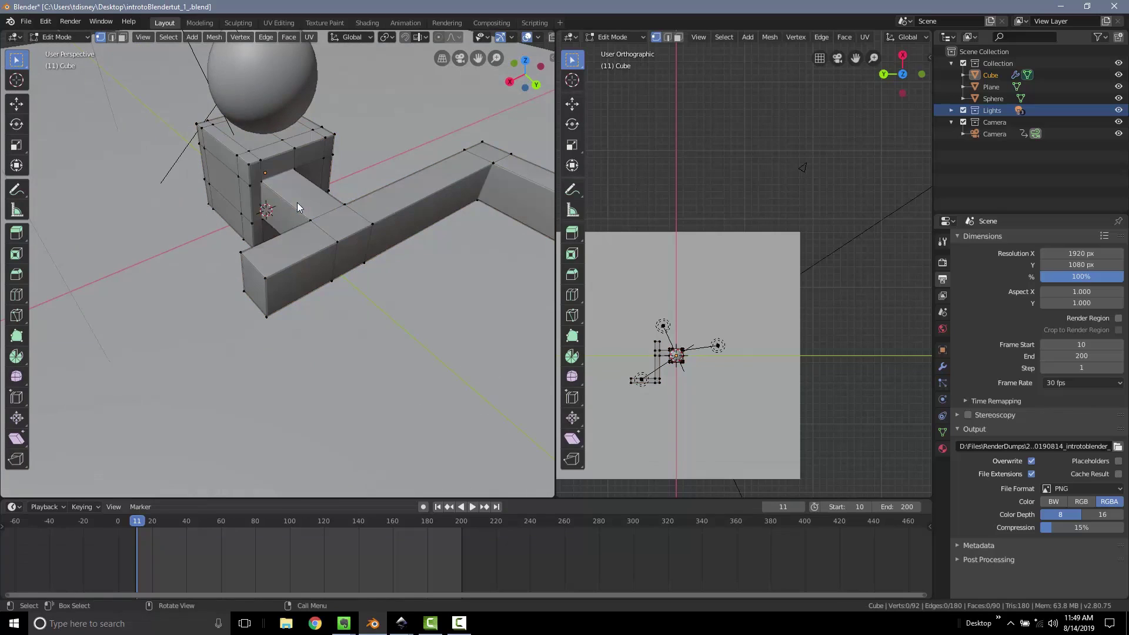
Circle-select the end vertices of the shorter branch and extrude them into a short end segment.
{"action": "mouse_move", "coordinate": [363, 274]}
{"action": "middle_mouse_down"}
{"action": "mouse_move", "coordinate": [308, 249]}
{"action": "mouse_move", "coordinate": [274, 262]}
{"action": "mouse_move", "coordinate": [334, 263]}
{"action": "mouse_move", "coordinate": [256, 196]}
{"action": "mouse_move", "coordinate": [242, 210]}
{"action": "mouse_move", "coordinate": [171, 199]}
{"action": "middle_mouse_up"}
{"action": "scroll", "coordinate": [299, 265], "scroll_direction": "up", "scroll_amount": 4}
{"action": "key", "text": "c"}
{"action": "left_click", "coordinate": [262, 276]}
{"action": "right_click", "coordinate": [264, 276]}
{"action": "key", "text": "e"}
{"action": "left_click", "coordinate": [203, 221]}
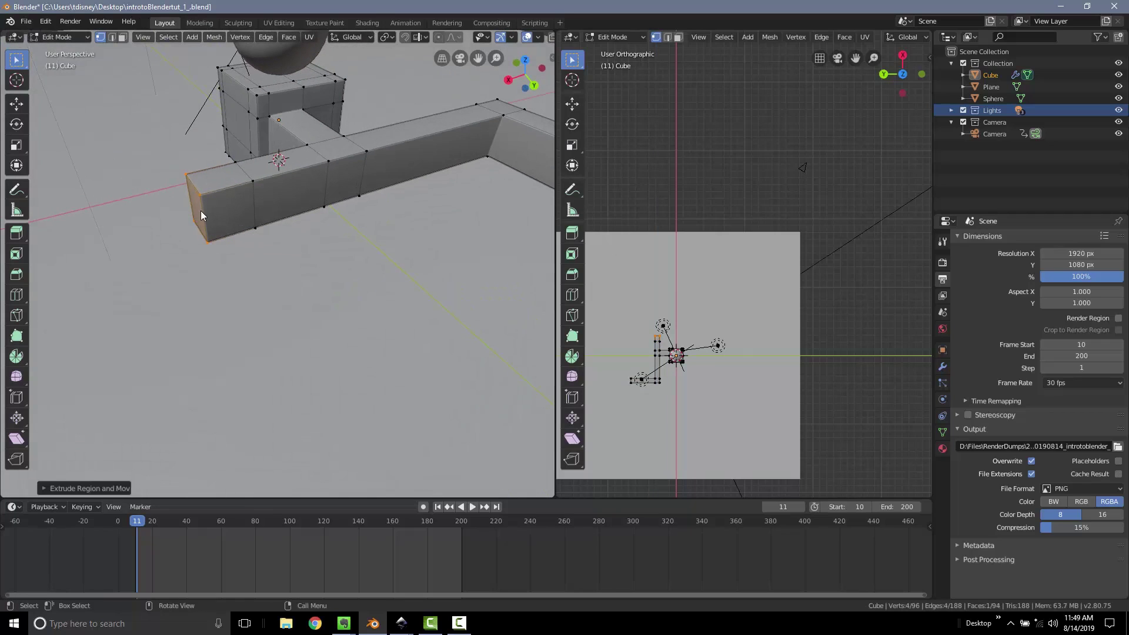
Select the outward side face of the new end segment in face select mode and extrude it into a long arm.
{"action": "key", "text": "3"}
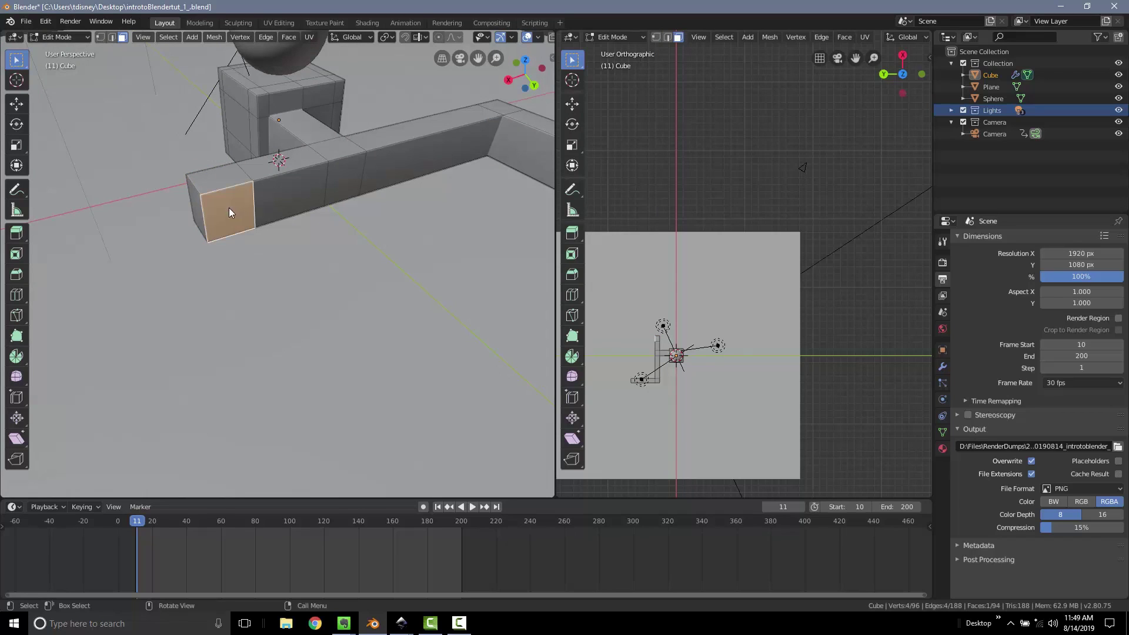
{"action": "middle_click_drag", "start_coordinate": [228, 207], "coordinate": [252, 220]}
{"action": "key", "text": "e"}
{"action": "left_click", "coordinate": [470, 250]}
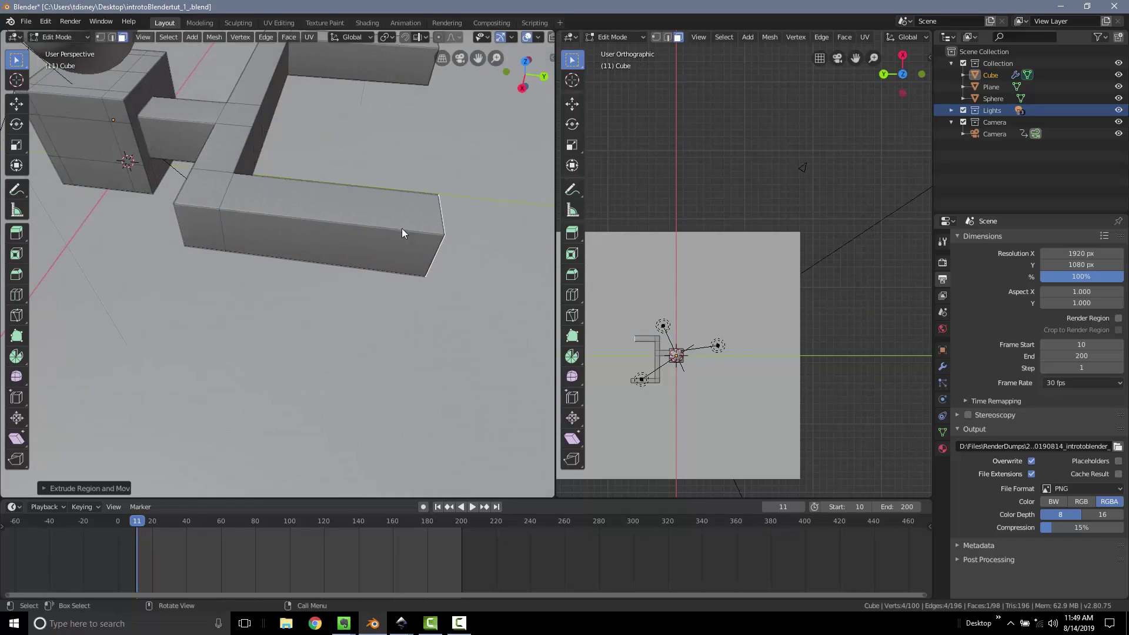
Add a loop cut across the new long arm, close to its free end.
{"action": "key", "text": "ctrl+r"}
{"action": "left_click", "coordinate": [408, 214]}
{"action": "left_click", "coordinate": [414, 217]}
{"action": "middle_click_drag", "start_coordinate": [414, 217], "coordinate": [405, 204]}
{"action": "left_click", "coordinate": [375, 207]}
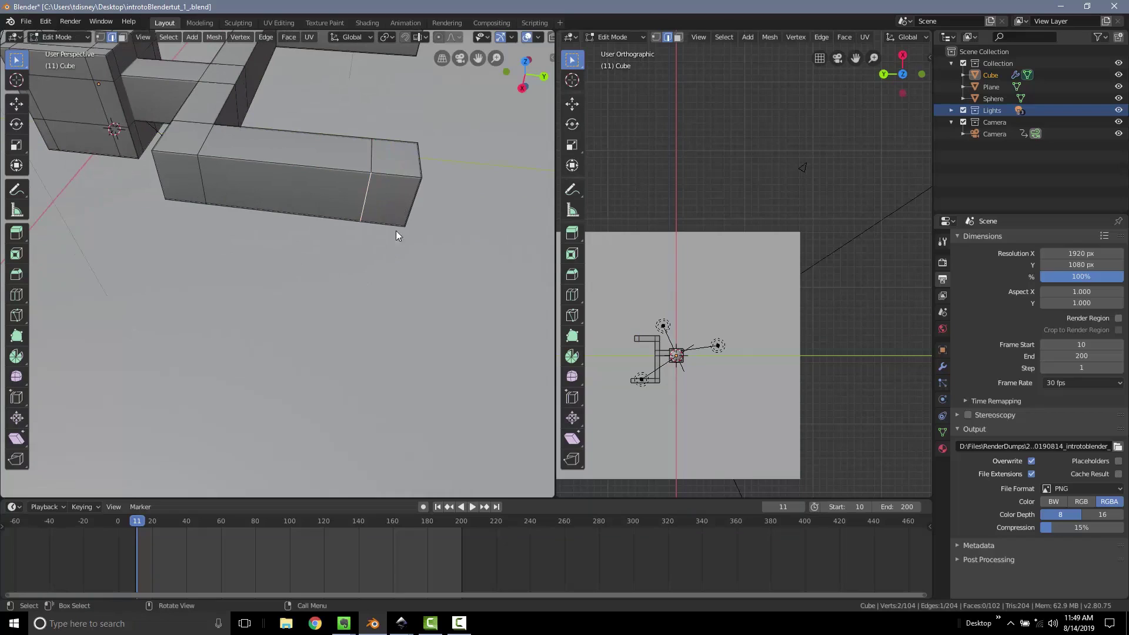
Select the side face of the arm's end segment in face select mode and extrude it into another arm.
{"action": "key", "text": "3"}
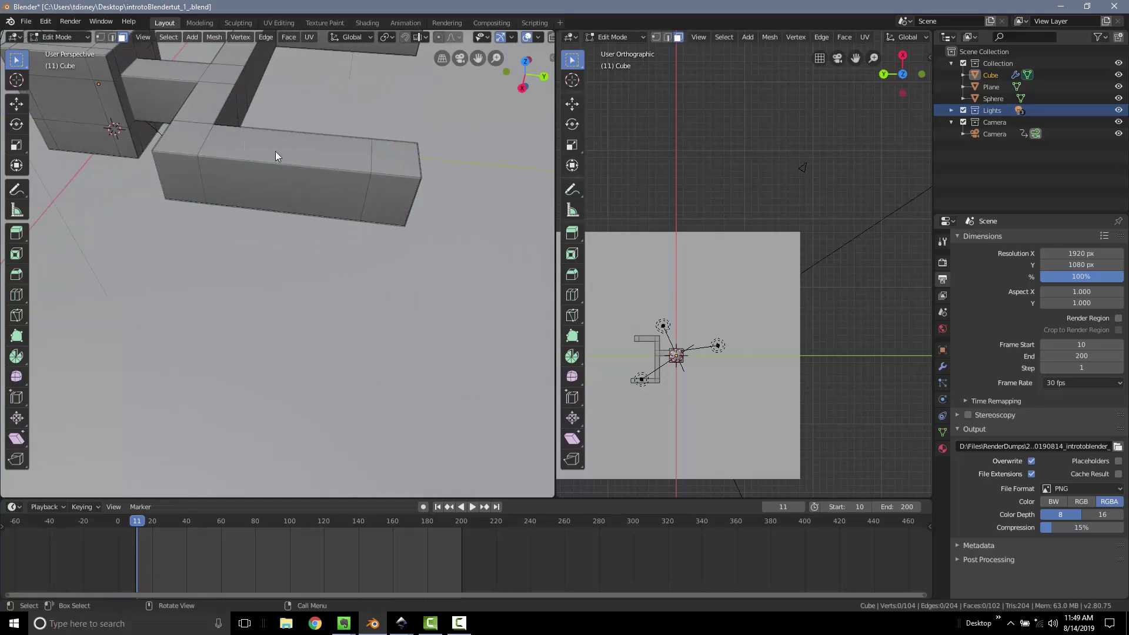
{"action": "left_click", "coordinate": [400, 195]}
{"action": "middle_click_drag", "start_coordinate": [399, 196], "coordinate": [252, 242]}
{"action": "key", "text": "e"}
{"action": "left_click", "coordinate": [179, 269]}
Return the cube to Object Mode and inspect the extruded shape from another angle.
{"action": "scroll", "coordinate": [317, 235], "scroll_direction": "down", "scroll_amount": 7}
{"action": "key", "text": "Tab"}
{"action": "scroll", "coordinate": [295, 209], "scroll_direction": "up", "scroll_amount": 5}
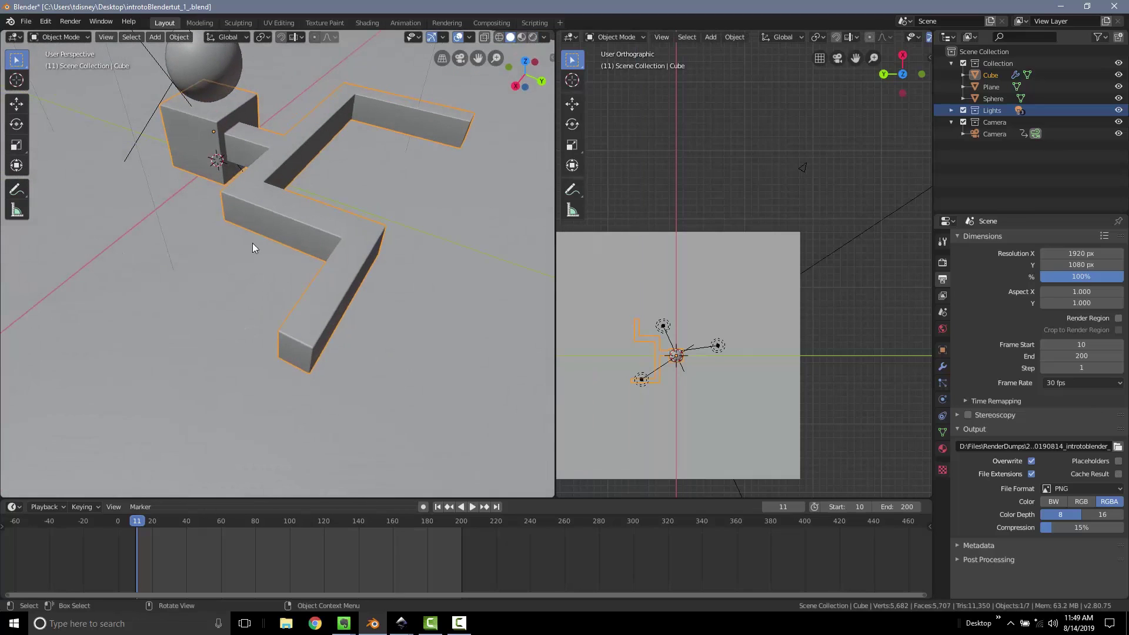
{"action": "middle_click_drag", "start_coordinate": [327, 270], "coordinate": [410, 122]}
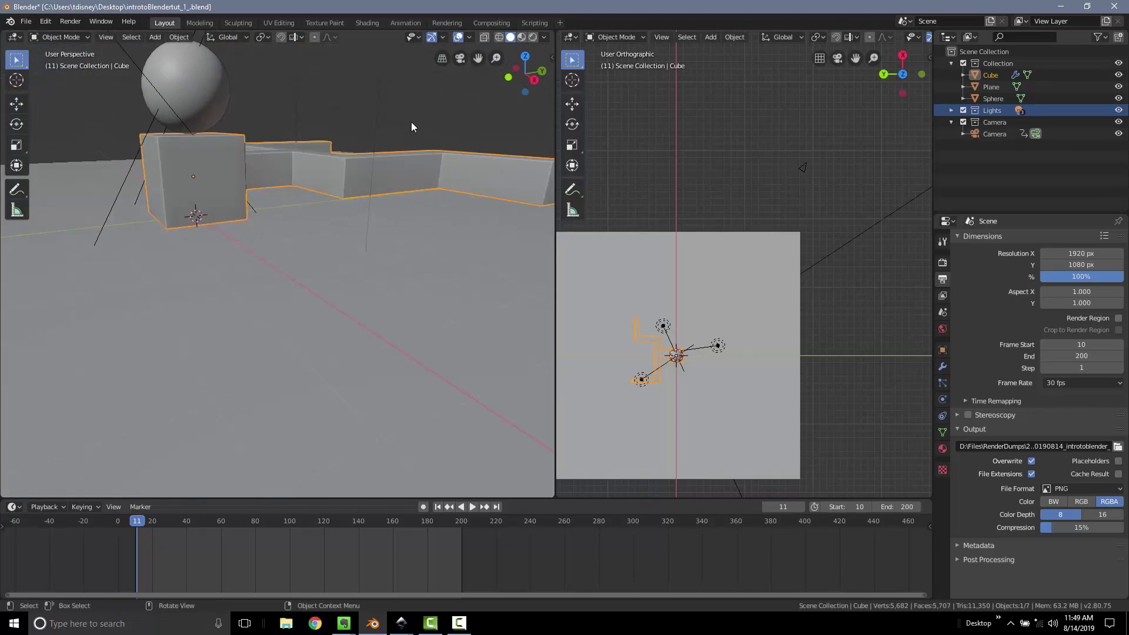
View the scene through the camera and scrub the timeline to frame 79.
{"action": "key", "text": "KP_0"}
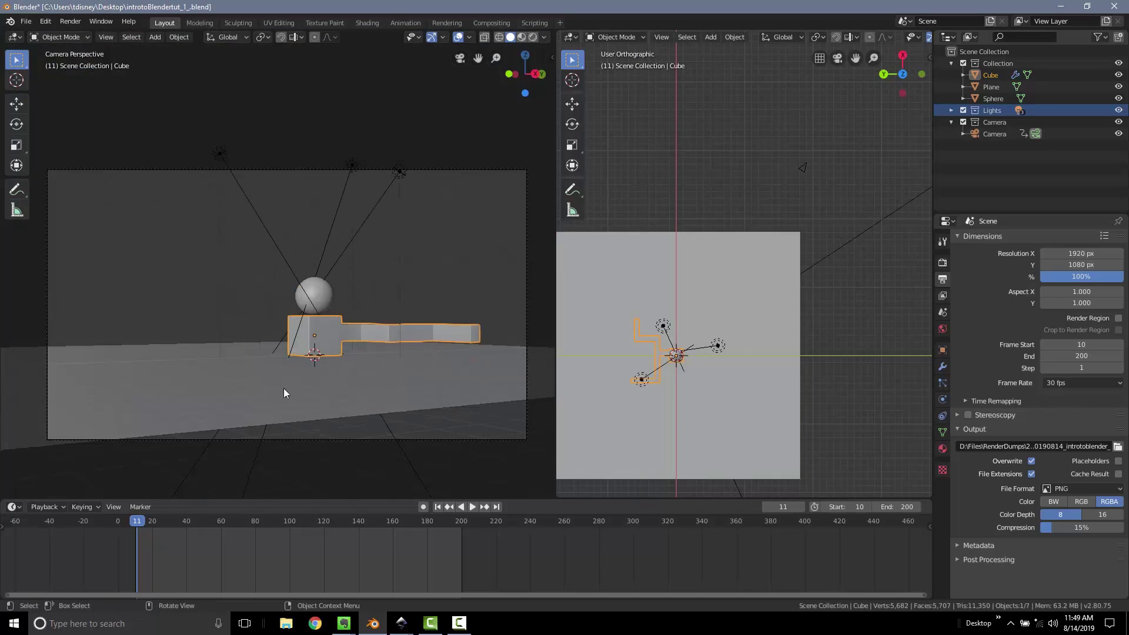
{"action": "left_click_drag", "start_coordinate": [149, 522], "coordinate": [322, 541]}
{"action": "key", "text": "Escape"}
Leave the camera view and display the 3D viewport in Rendered shading.
{"action": "mouse_move", "coordinate": [403, 344]}
{"action": "middle_mouse_down"}
{"action": "mouse_move", "coordinate": [410, 379]}
{"action": "mouse_move", "coordinate": [213, 279]}
{"action": "mouse_move", "coordinate": [365, 345]}
{"action": "mouse_move", "coordinate": [354, 281]}
{"action": "mouse_move", "coordinate": [395, 362]}
{"action": "mouse_move", "coordinate": [470, 316]}
{"action": "mouse_move", "coordinate": [449, 294]}
{"action": "mouse_move", "coordinate": [358, 263]}
{"action": "middle_mouse_up"}
{"action": "key", "text": "z"}
{"action": "left_click", "coordinate": [326, 164]}
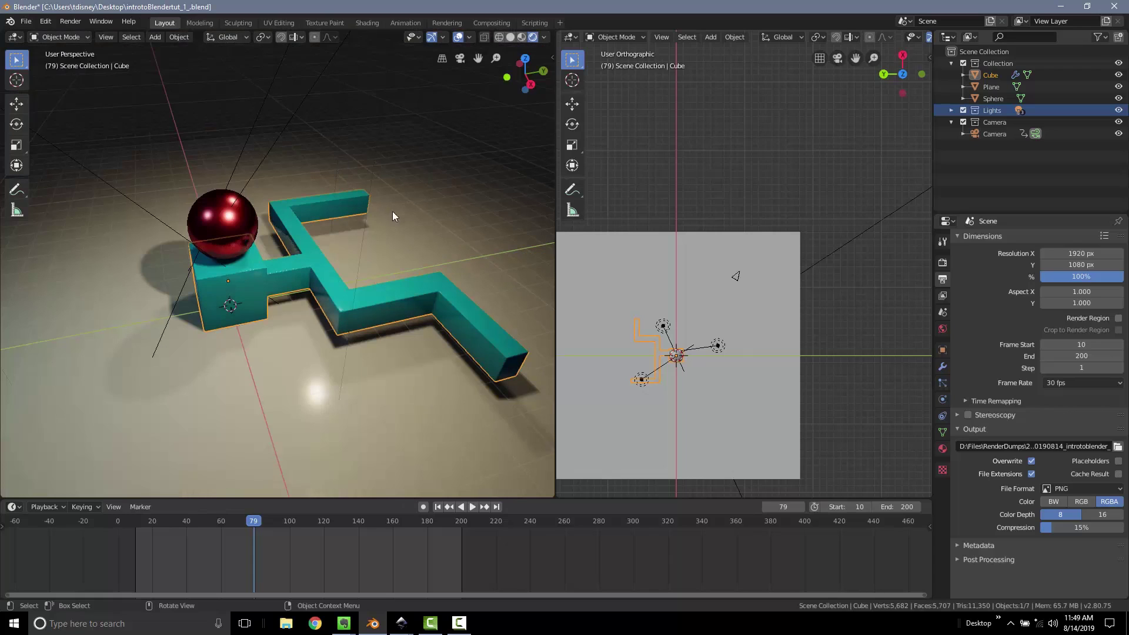